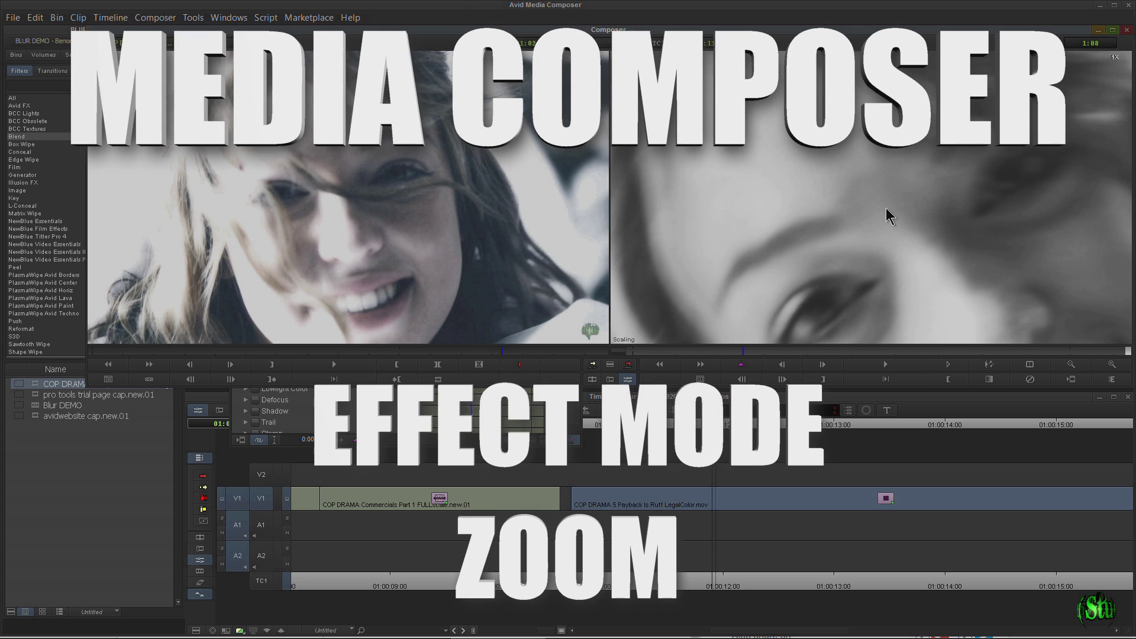
{"action": "mouse_move", "coordinate": [842, 197]}
{"action": "left_mouse_down"}
{"action": "mouse_move", "coordinate": [817, 170]}
{"action": "mouse_move", "coordinate": [830, 183]}
{"action": "left_mouse_up"}
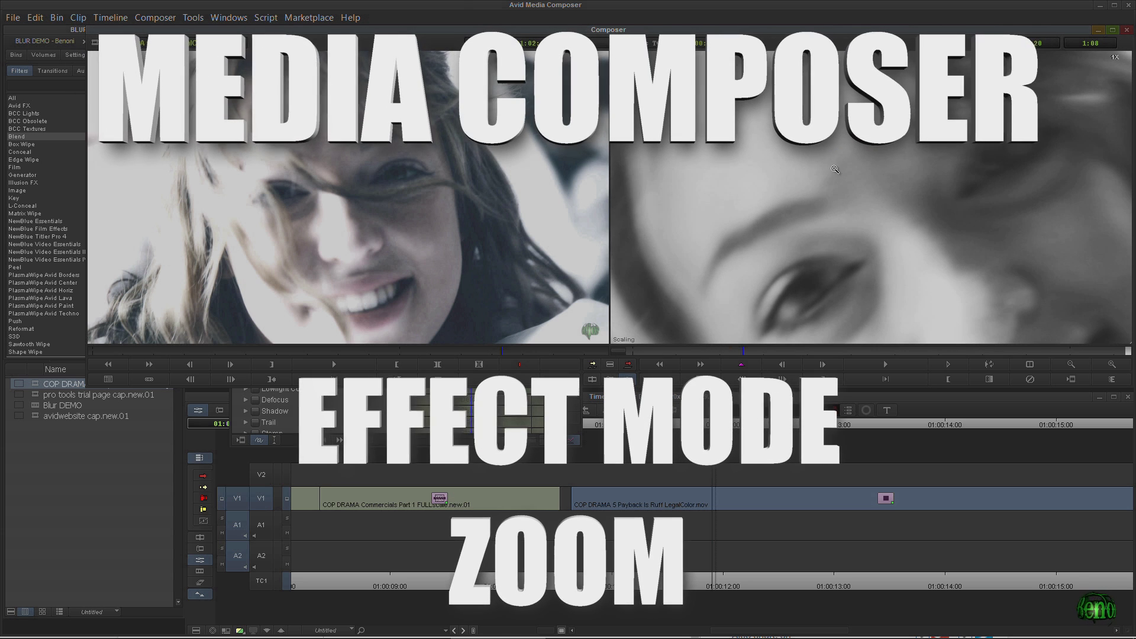
{"action": "left_click", "coordinate": [832, 186], "text": "ctrl+shift"}
{"action": "left_click", "coordinate": [444, 402]}
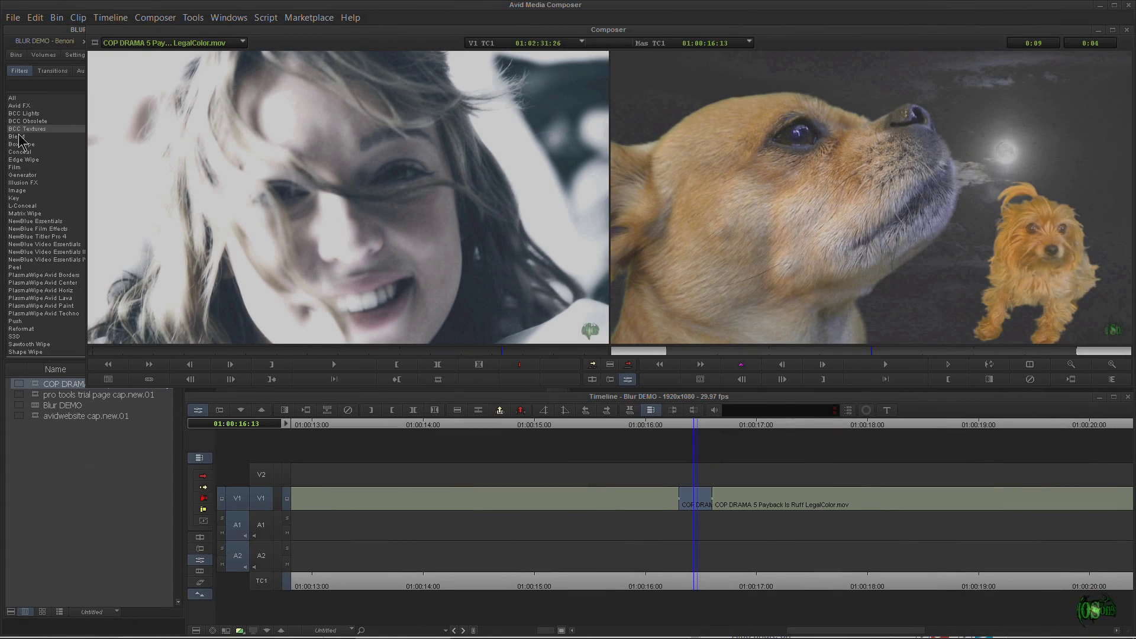
Apply the Image category's Blur Effect to the short COP DRAMA clip on V1 and enter effect mode
{"action": "left_click", "coordinate": [23, 137]}
{"action": "left_click", "coordinate": [20, 137]}
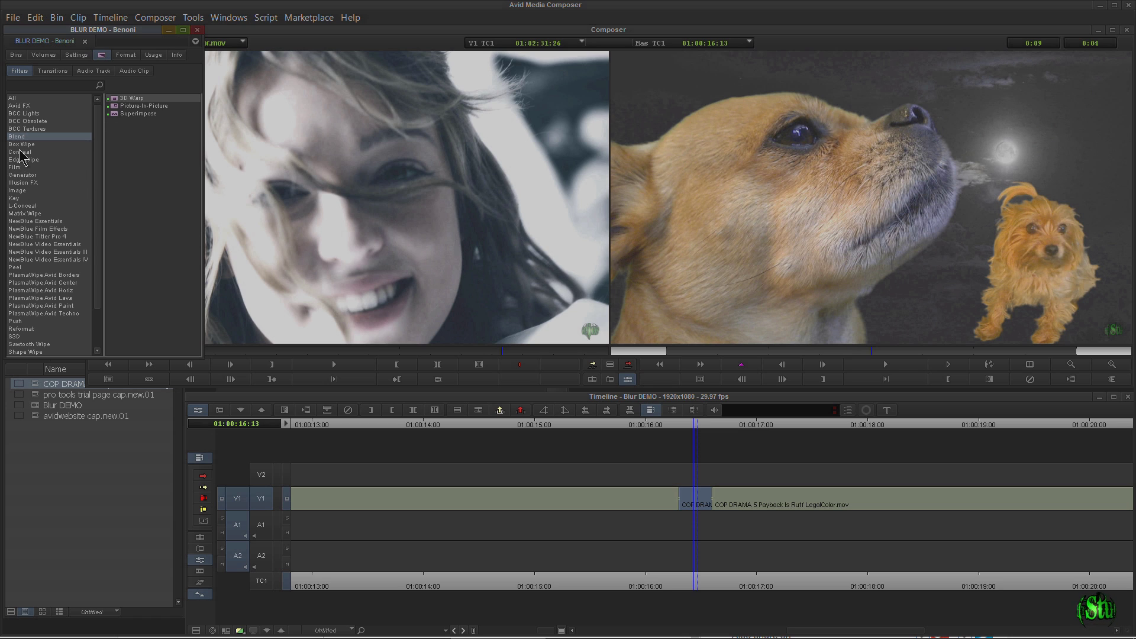
{"action": "left_click", "coordinate": [18, 190]}
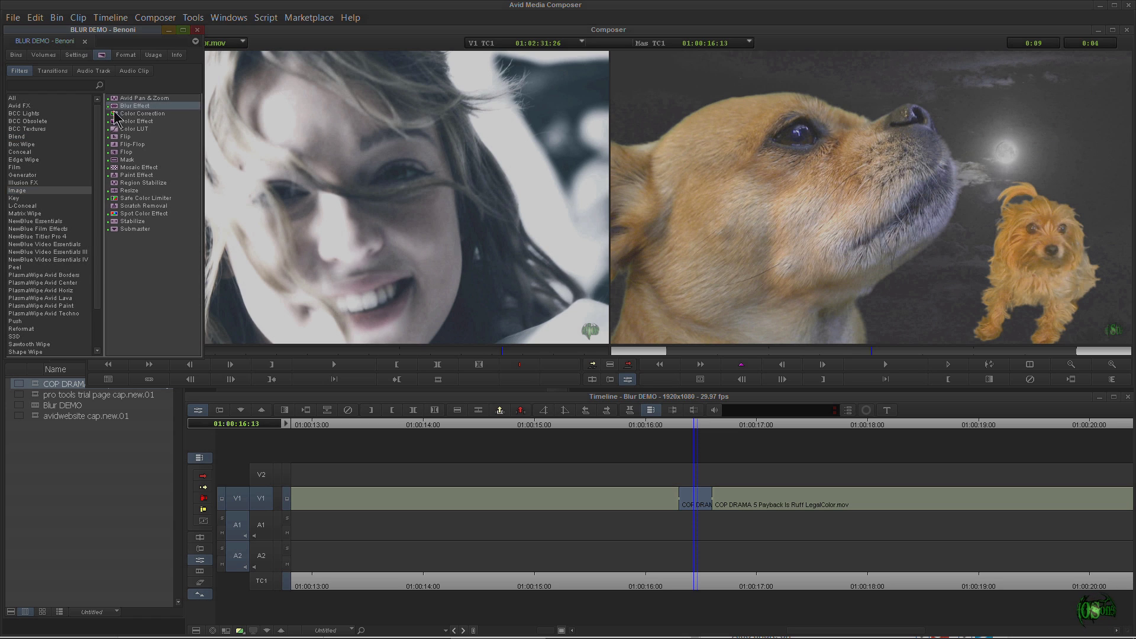
{"action": "left_click_drag", "start_coordinate": [710, 504], "coordinate": [700, 503]}
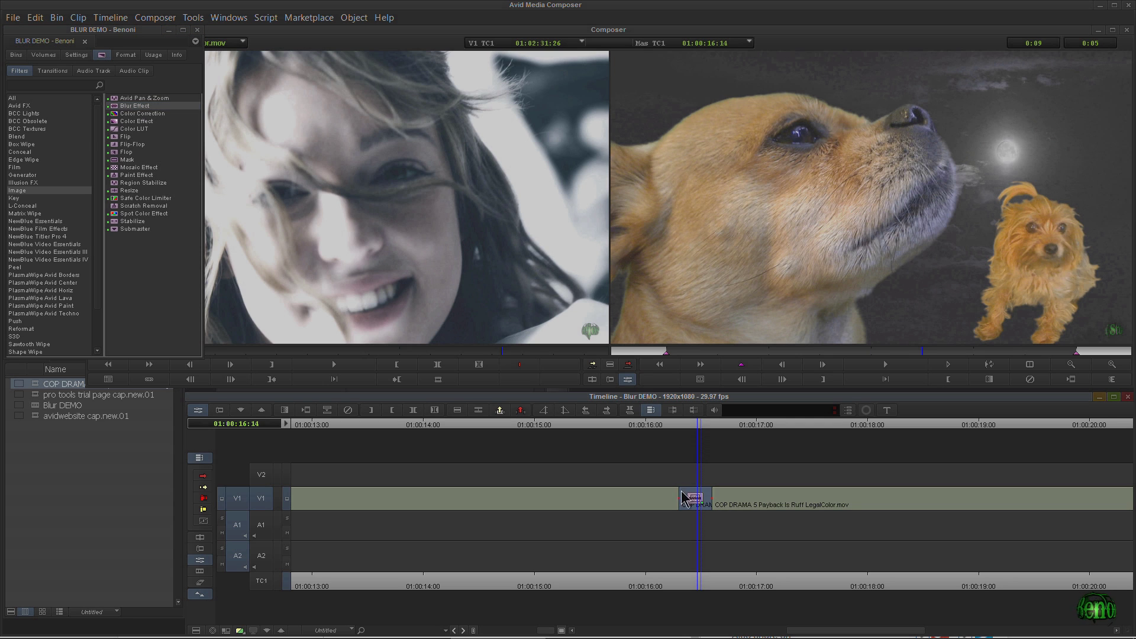
{"action": "left_click", "coordinate": [628, 381]}
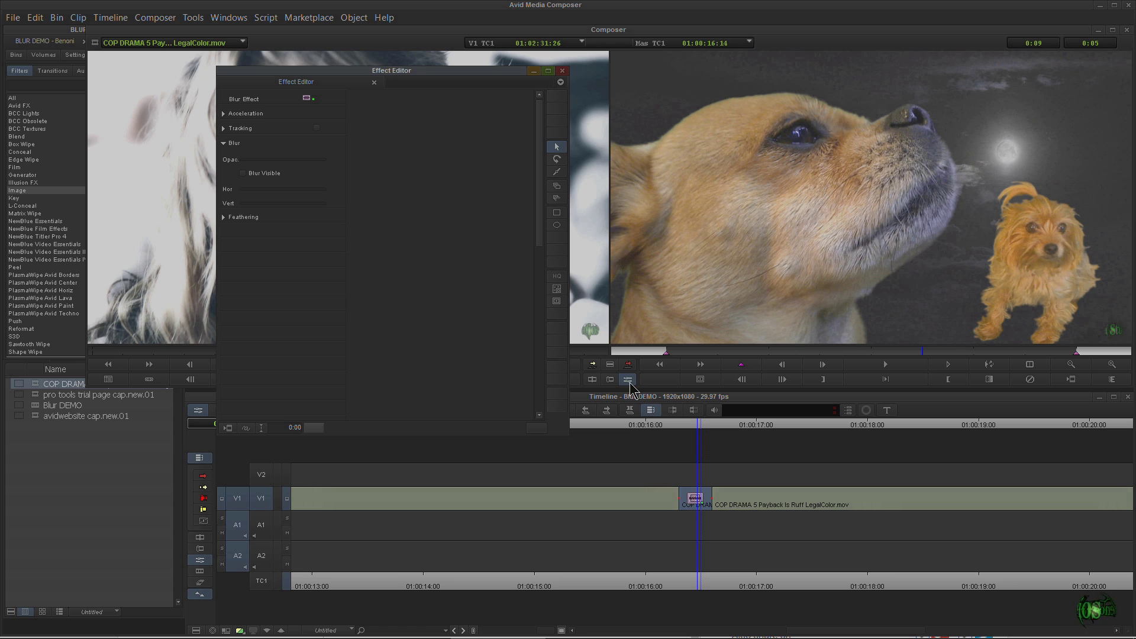
{"action": "left_click_drag", "start_coordinate": [452, 69], "coordinate": [458, 78]}
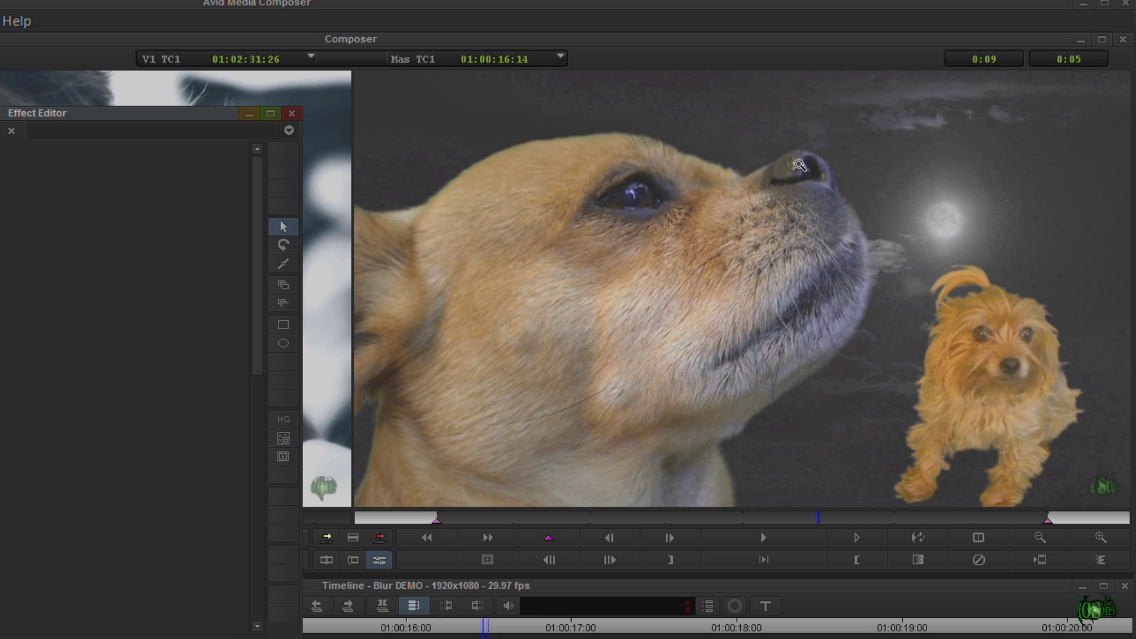
Enlarge the sequence frame to 1X at the big dog's nose and again on its muzzle, returning to full view each time
{"action": "left_click", "coordinate": [800, 165]}
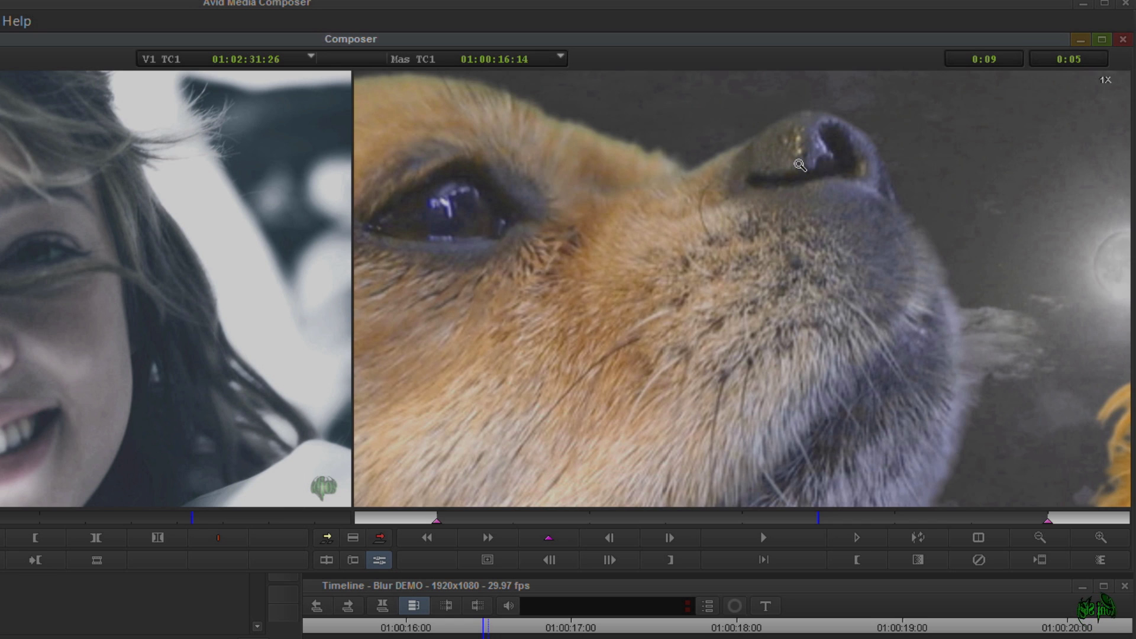
{"action": "left_click", "coordinate": [1039, 538]}
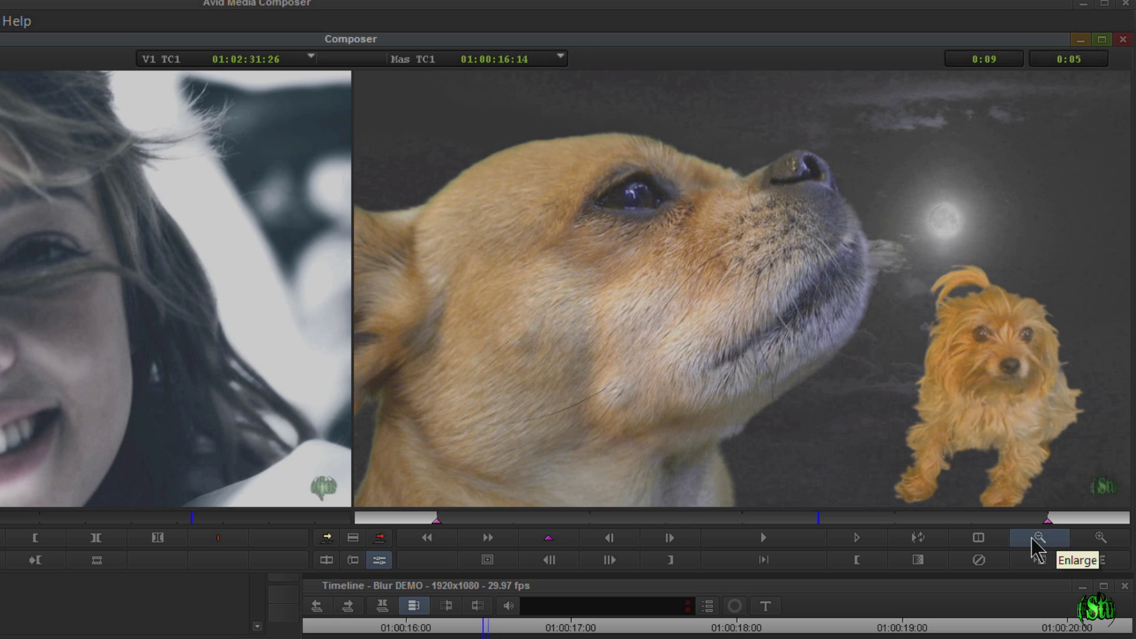
{"action": "left_click", "coordinate": [1099, 538]}
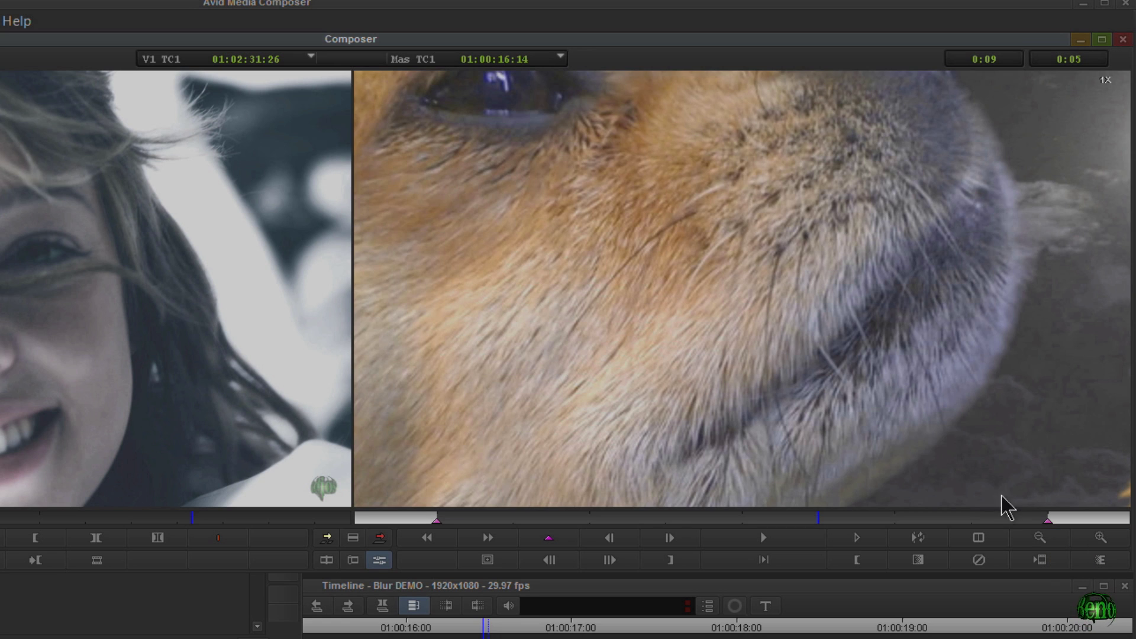
{"action": "left_click", "coordinate": [1041, 539]}
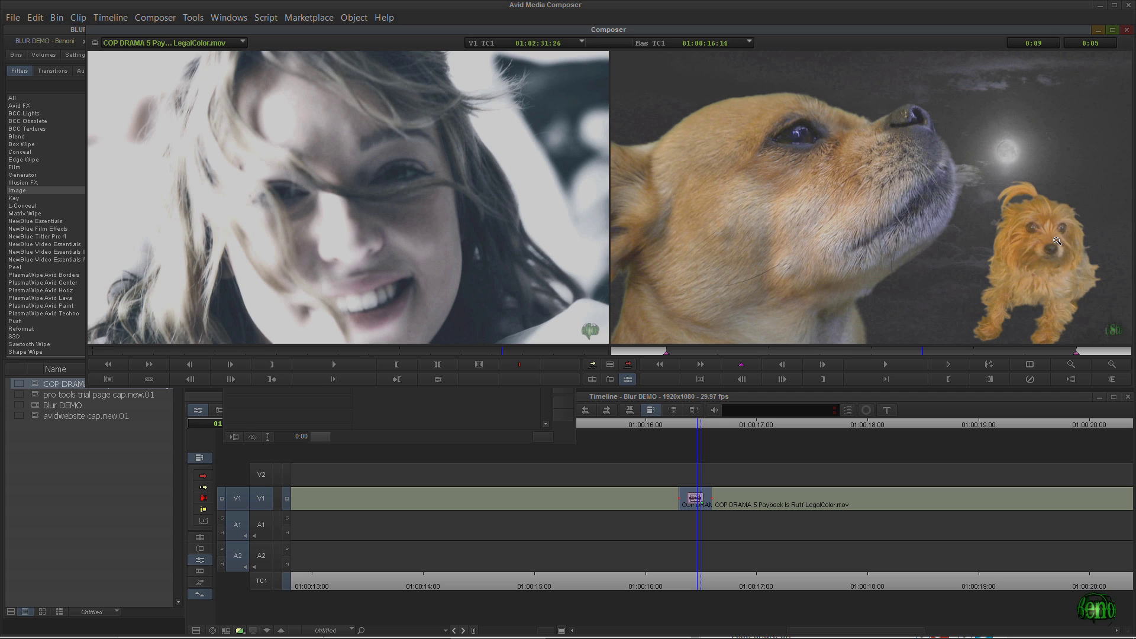
Magnify the small dog to 2X, move the enlarged frame over to the big dog's nose, and restore the full view
{"action": "left_click", "coordinate": [1055, 245], "text": "ctrl+shift"}
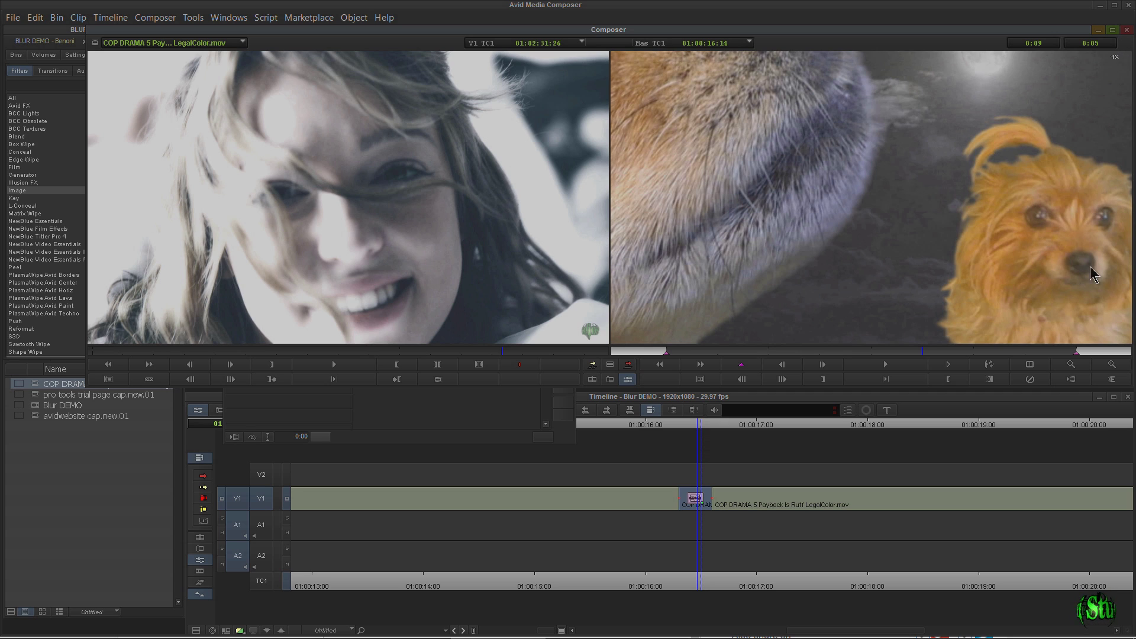
{"action": "left_click", "coordinate": [1128, 297], "text": "ctrl+shift"}
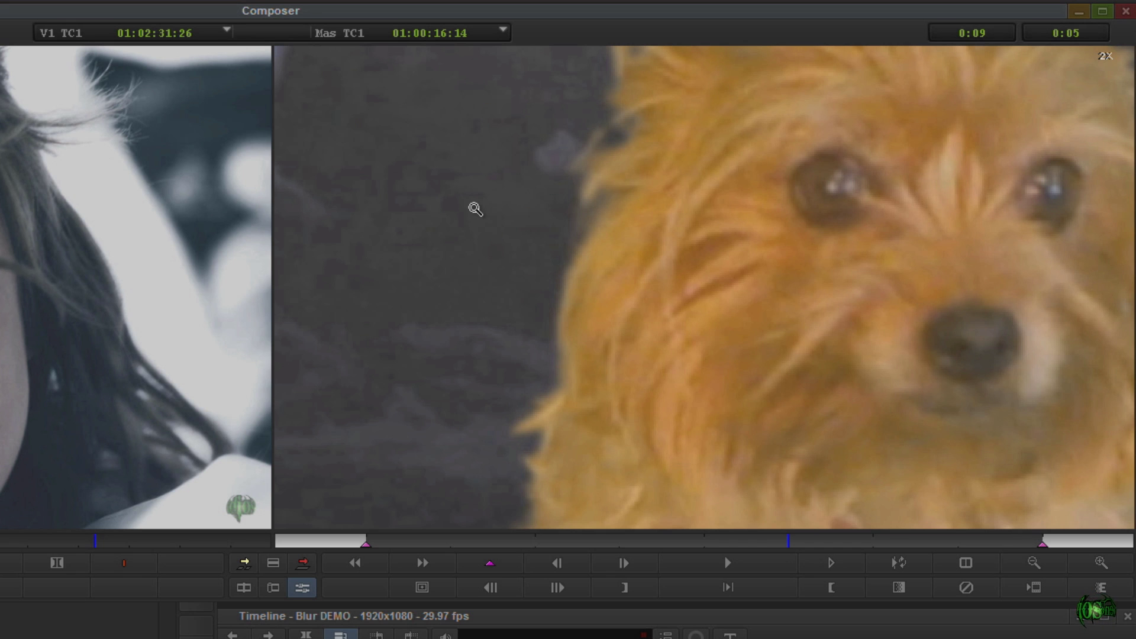
{"action": "left_click_drag", "start_coordinate": [844, 189], "coordinate": [882, 416]}
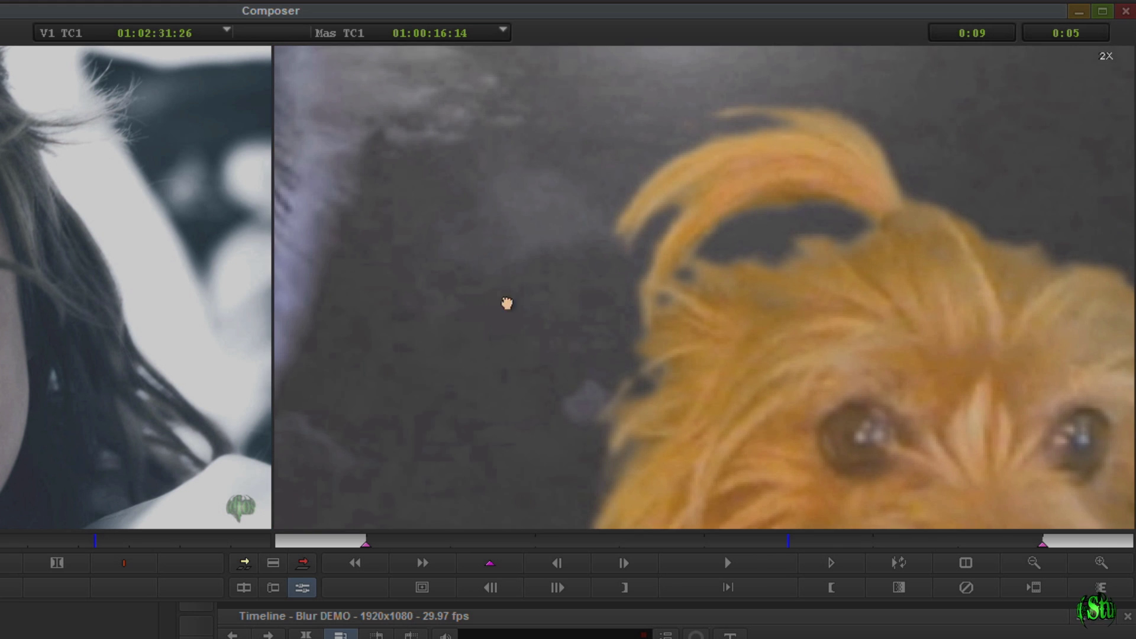
{"action": "left_click_drag", "start_coordinate": [504, 302], "coordinate": [811, 385]}
{"action": "left_click_drag", "start_coordinate": [595, 357], "coordinate": [835, 414]}
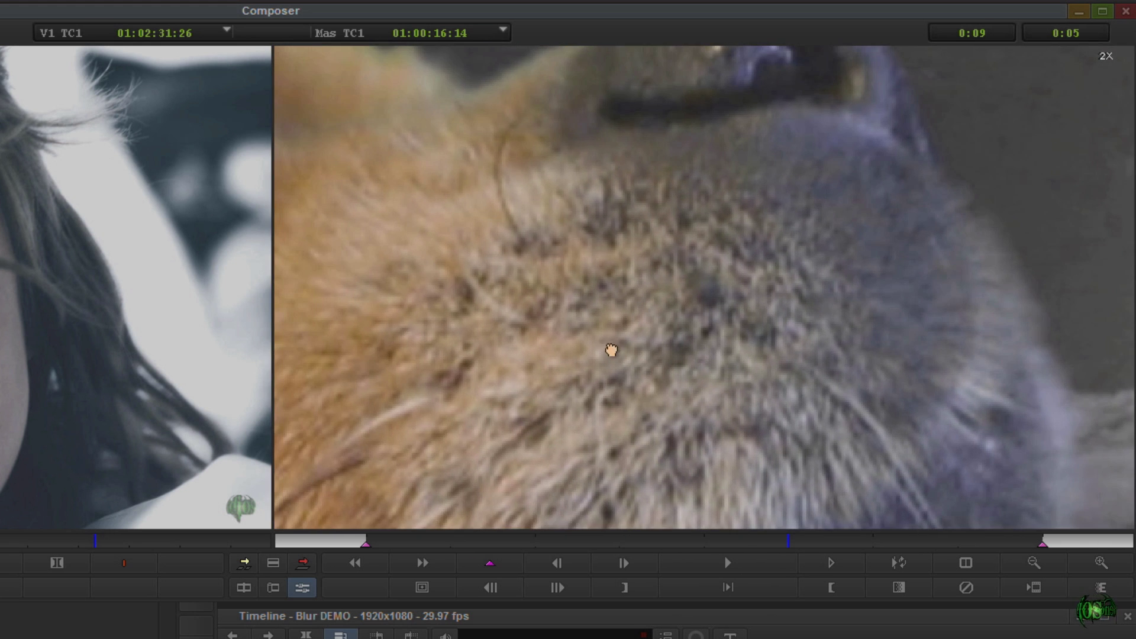
{"action": "left_click_drag", "start_coordinate": [621, 251], "coordinate": [562, 341]}
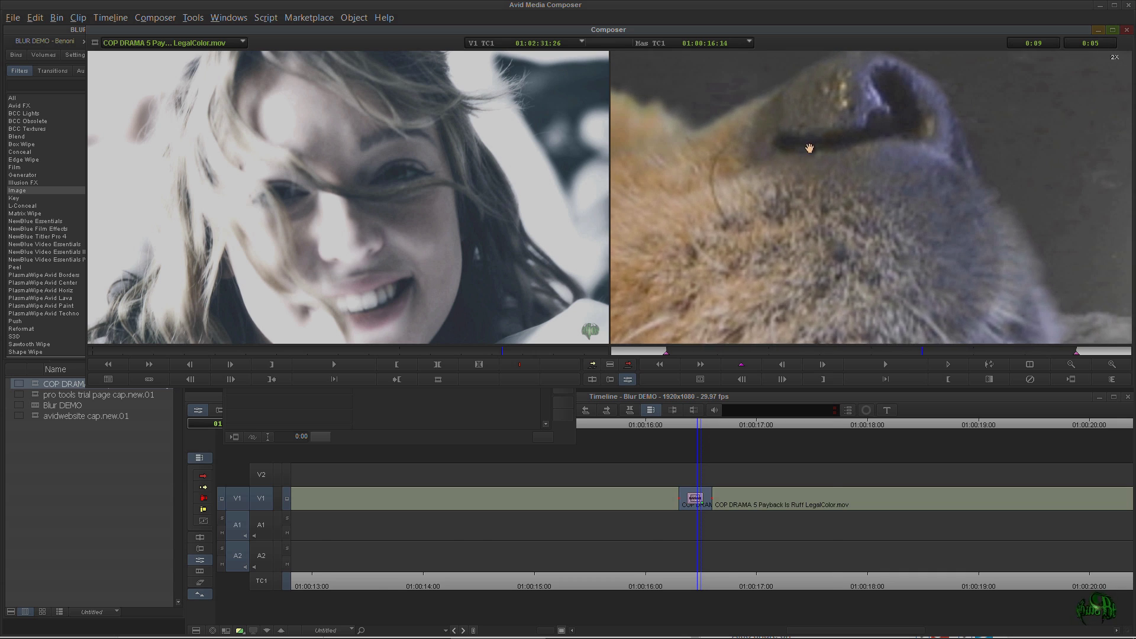
{"action": "left_click_drag", "start_coordinate": [810, 147], "coordinate": [856, 177]}
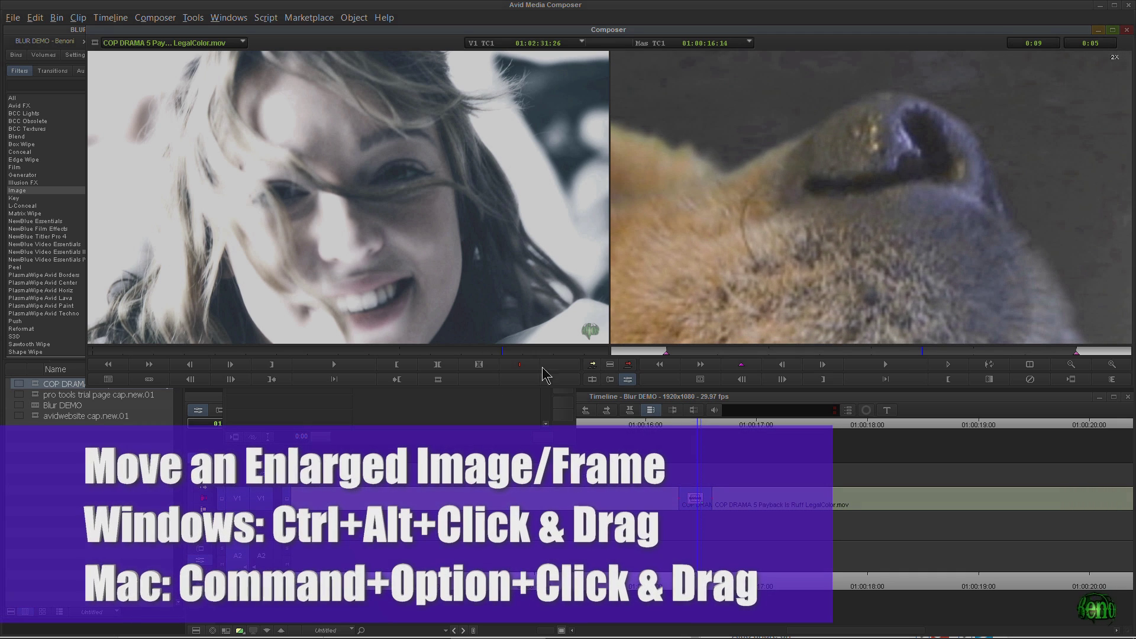
{"action": "left_click", "coordinate": [723, 187], "text": "ctrl+shift"}
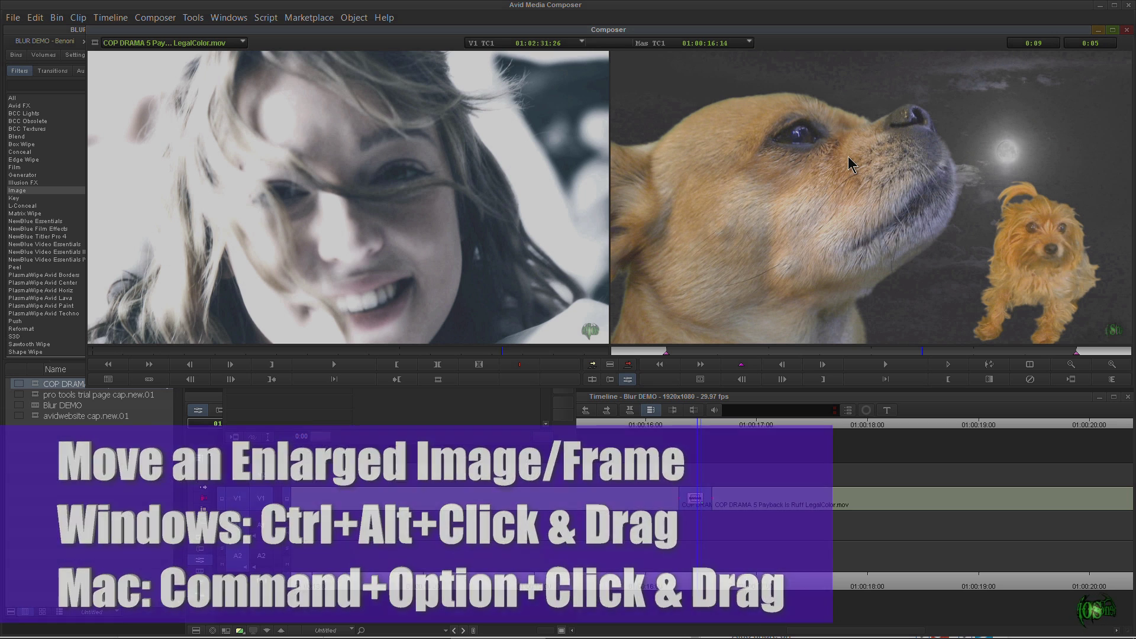
Magnify the big dog's cheek and its nose to 2X in turn, restoring the full frame after each
{"action": "left_click", "coordinate": [807, 159], "text": "ctrl"}
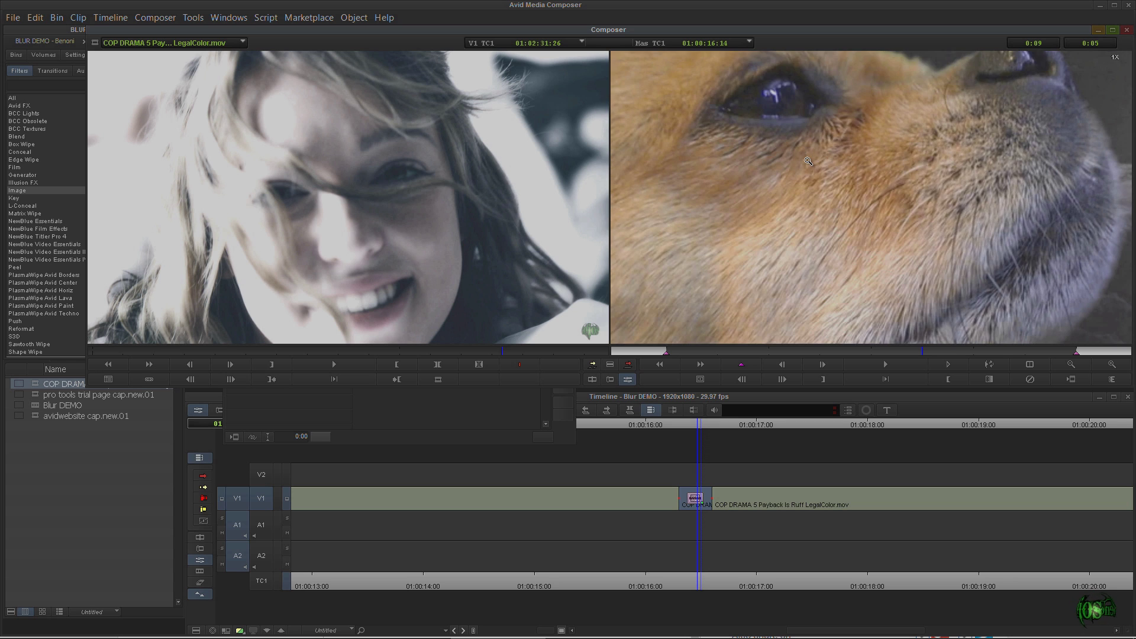
{"action": "left_click", "coordinate": [807, 160], "text": "ctrl"}
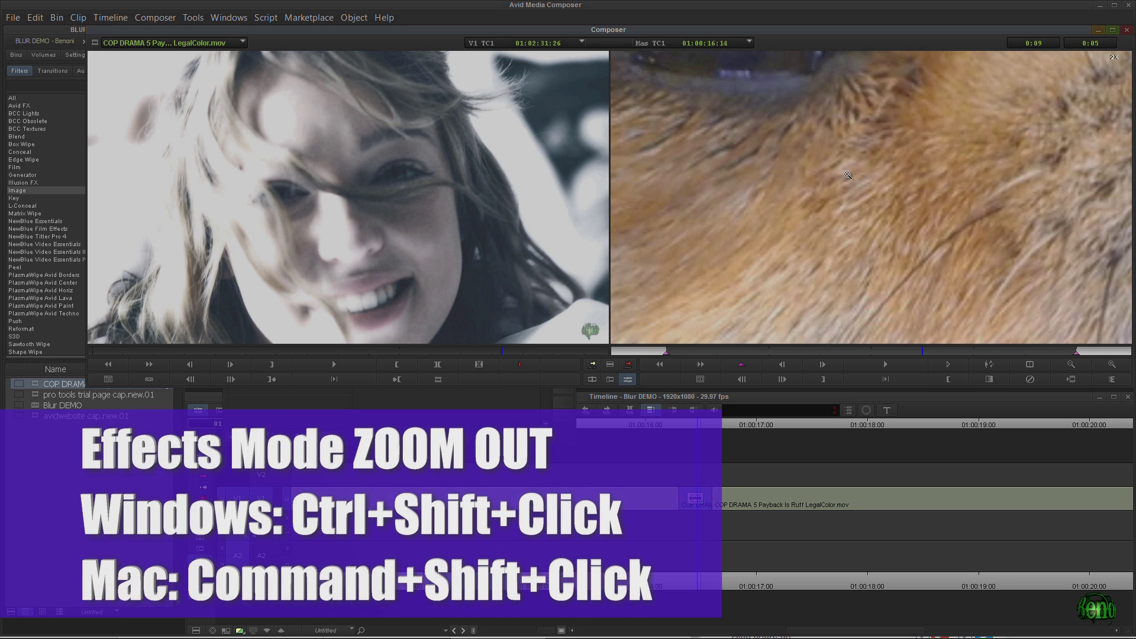
{"action": "left_click", "coordinate": [807, 160], "text": "ctrl+shift"}
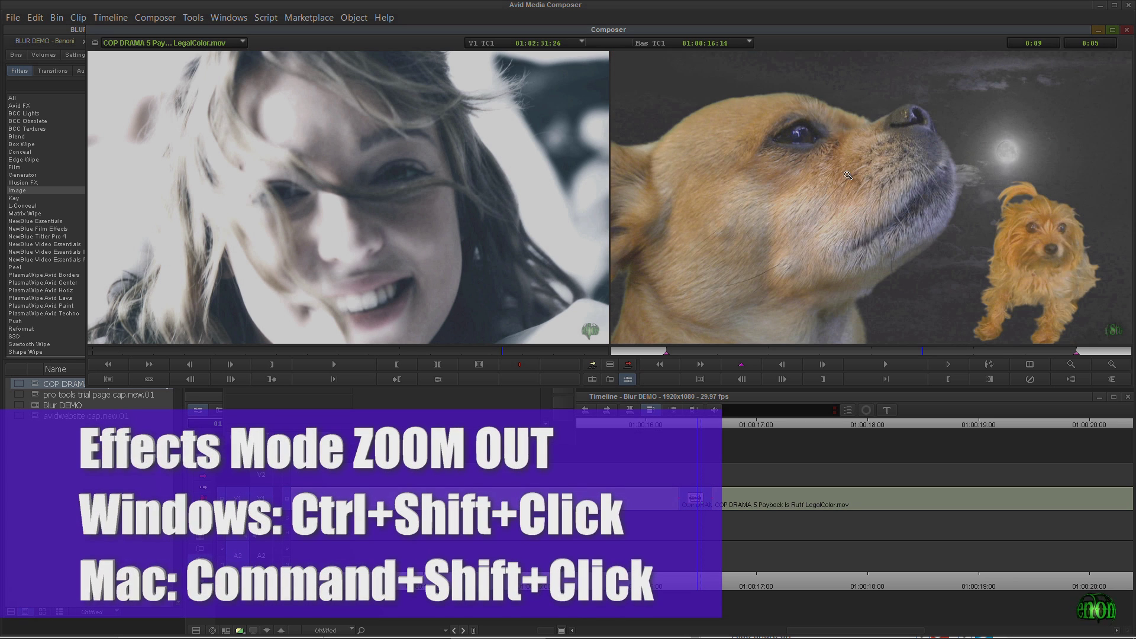
{"action": "left_click", "coordinate": [906, 122], "text": "ctrl"}
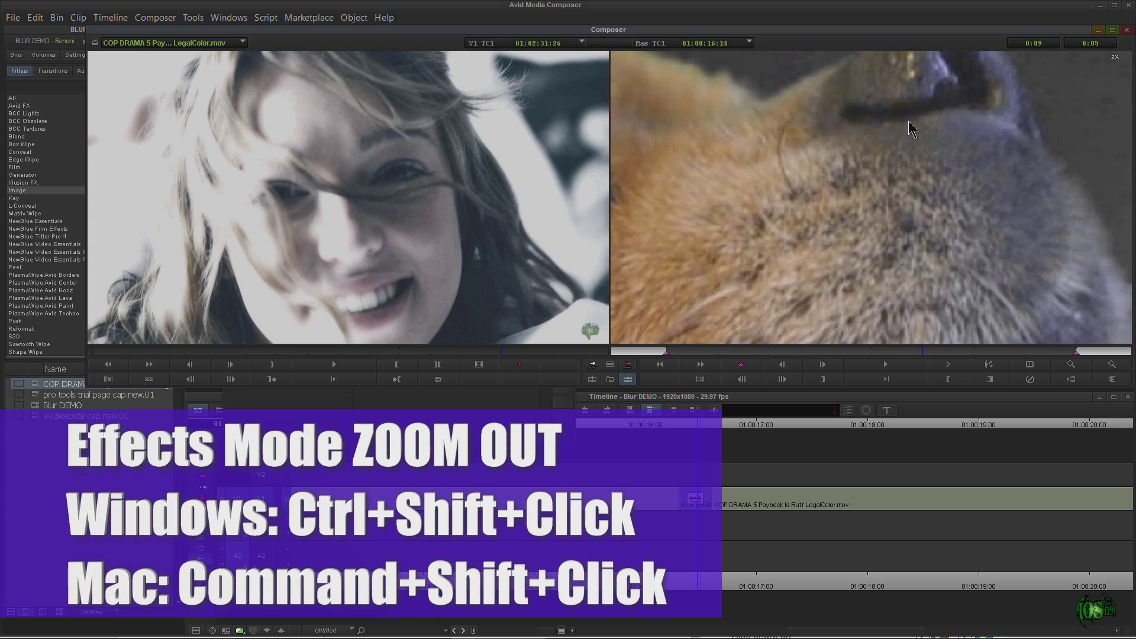
{"action": "left_click", "coordinate": [902, 125], "text": "ctrl+shift"}
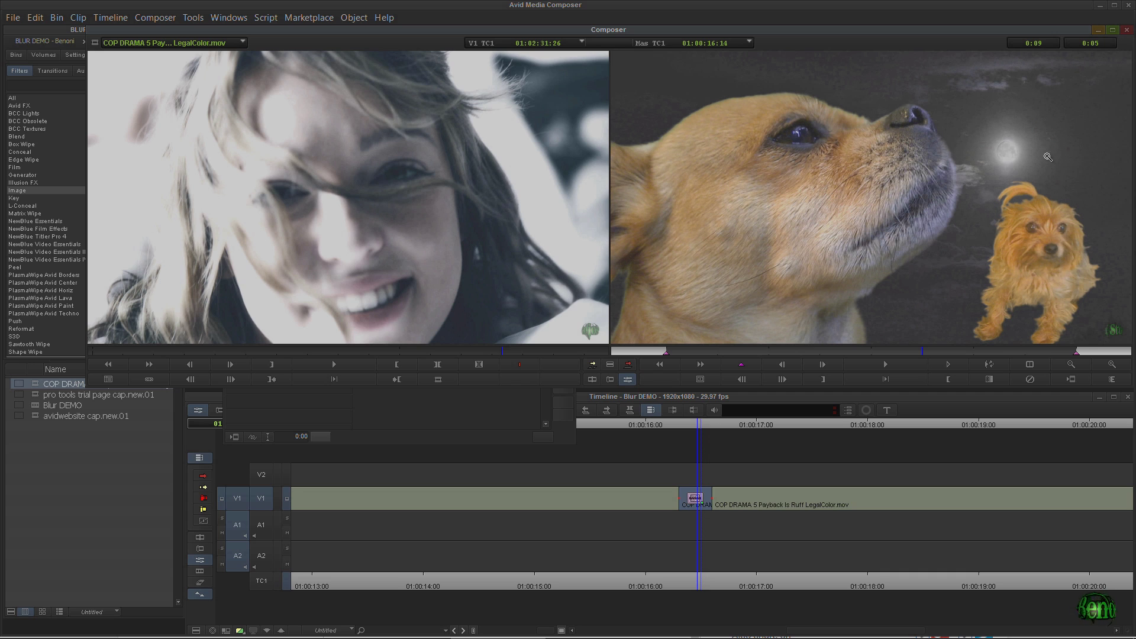
Close the Effect Editor to leave effect mode and re-enter effect mode for the clip with the Blur Effect
{"action": "left_click", "coordinate": [477, 391]}
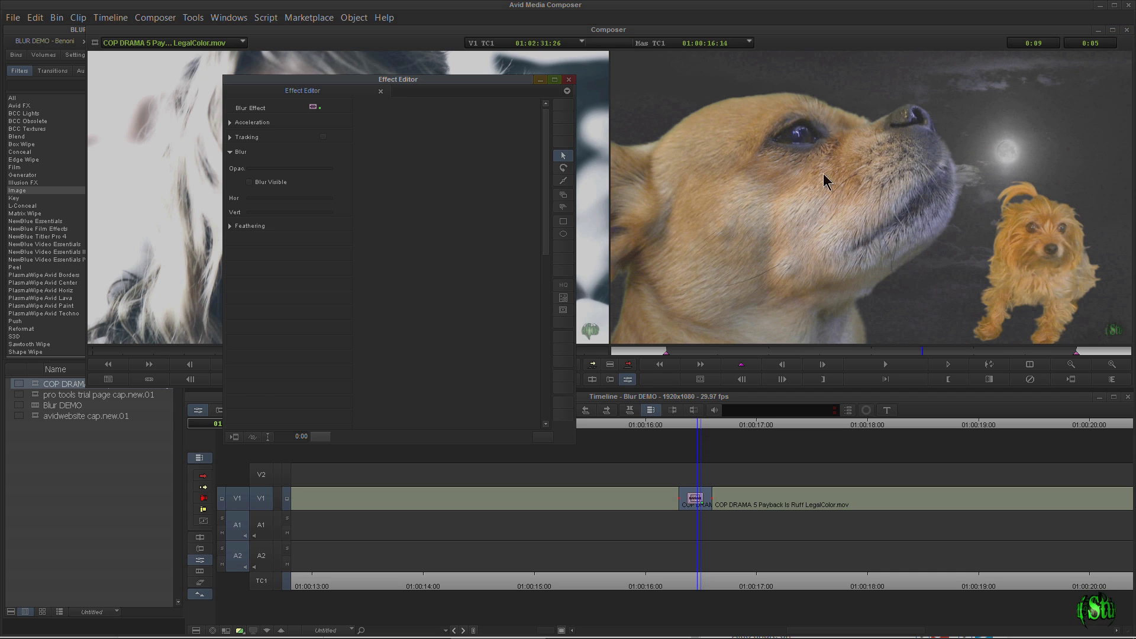
{"action": "left_click", "coordinate": [569, 79]}
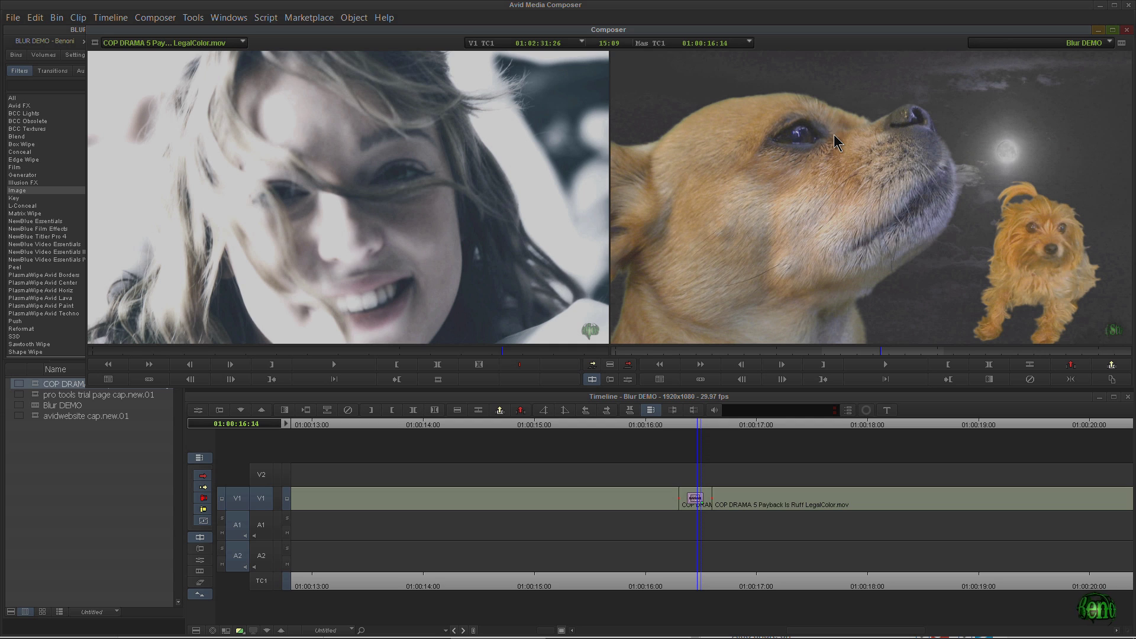
{"action": "left_click", "coordinate": [629, 380]}
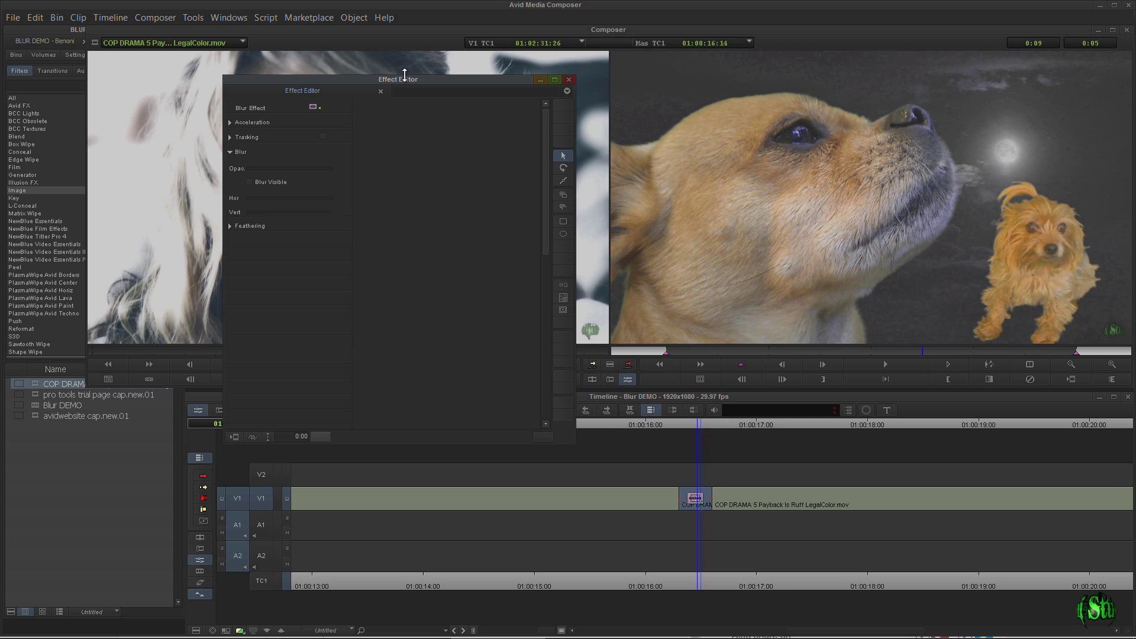
{"action": "left_click_drag", "start_coordinate": [414, 87], "coordinate": [420, 91]}
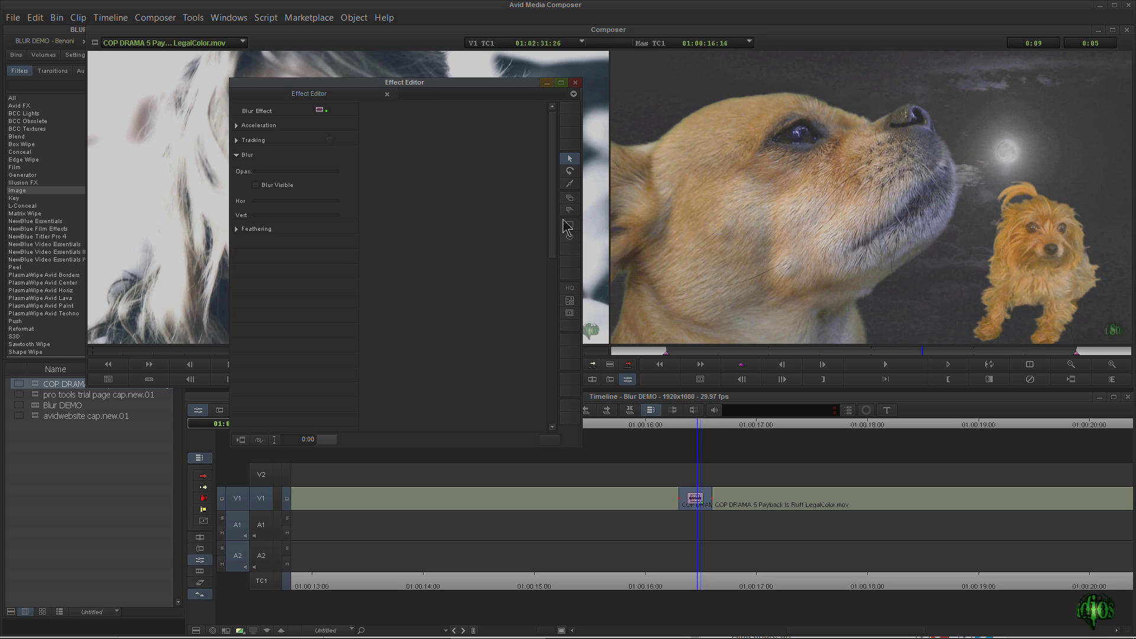
Magnify the big dog's eye progressively up to 8X and return to the full frame
{"action": "left_click", "coordinate": [797, 130]}
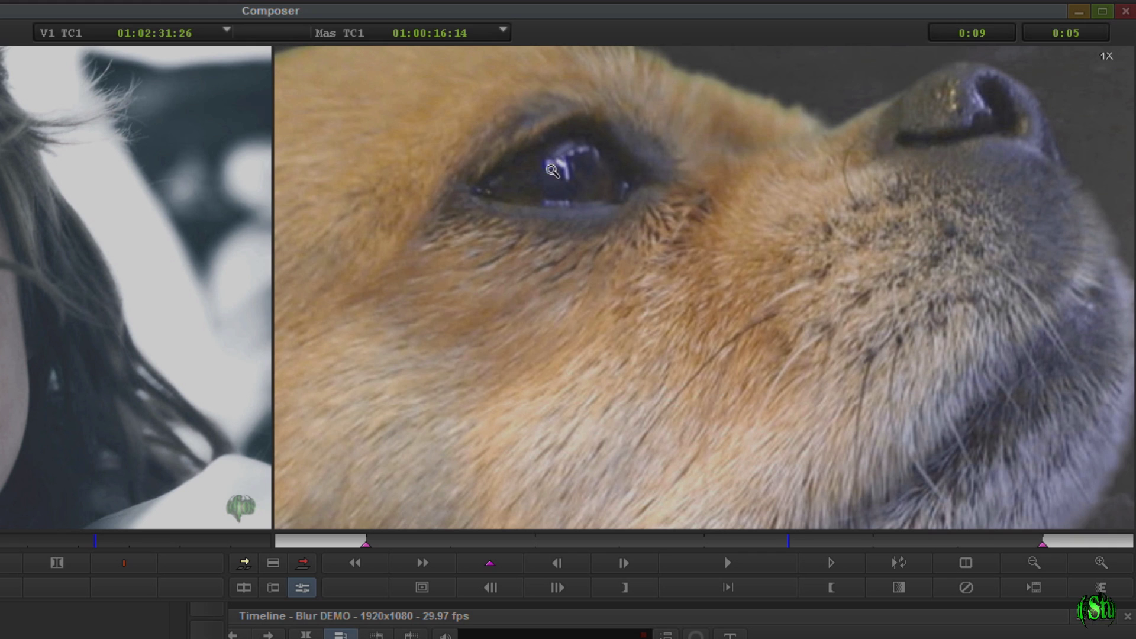
{"action": "left_click", "coordinate": [545, 159]}
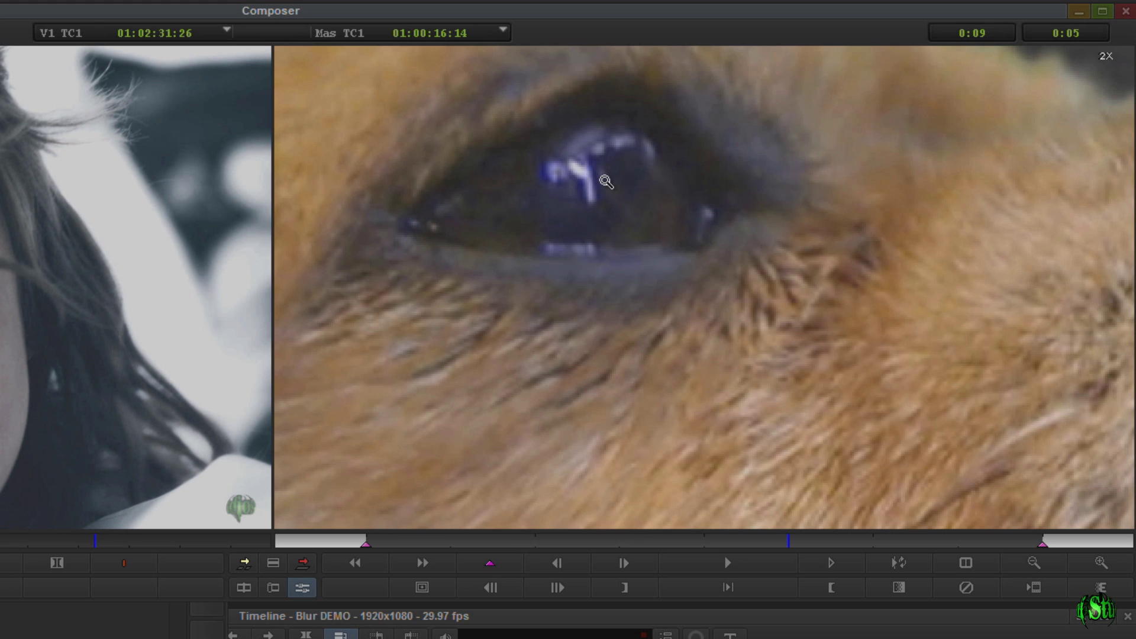
{"action": "left_click", "coordinate": [606, 182]}
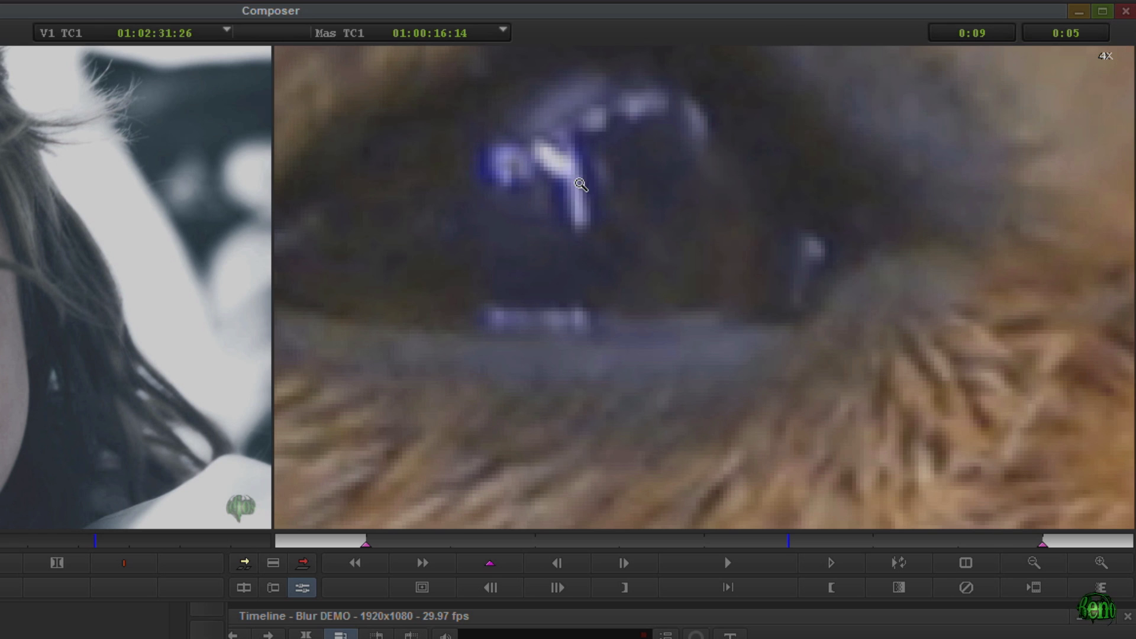
{"action": "left_click", "coordinate": [580, 184]}
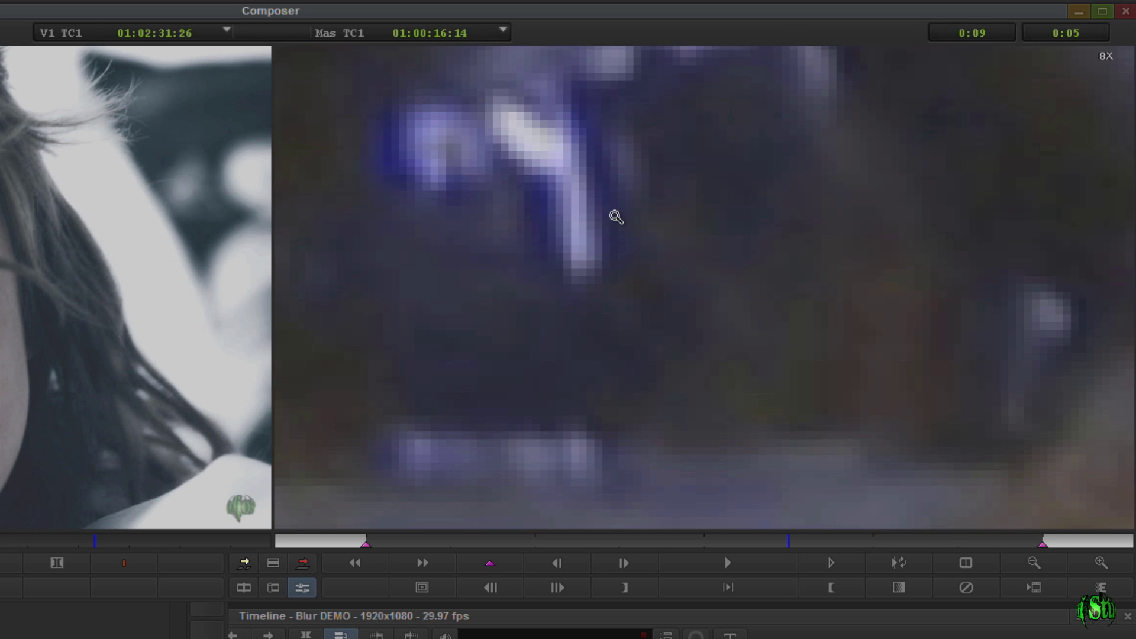
{"action": "left_click", "coordinate": [616, 216]}
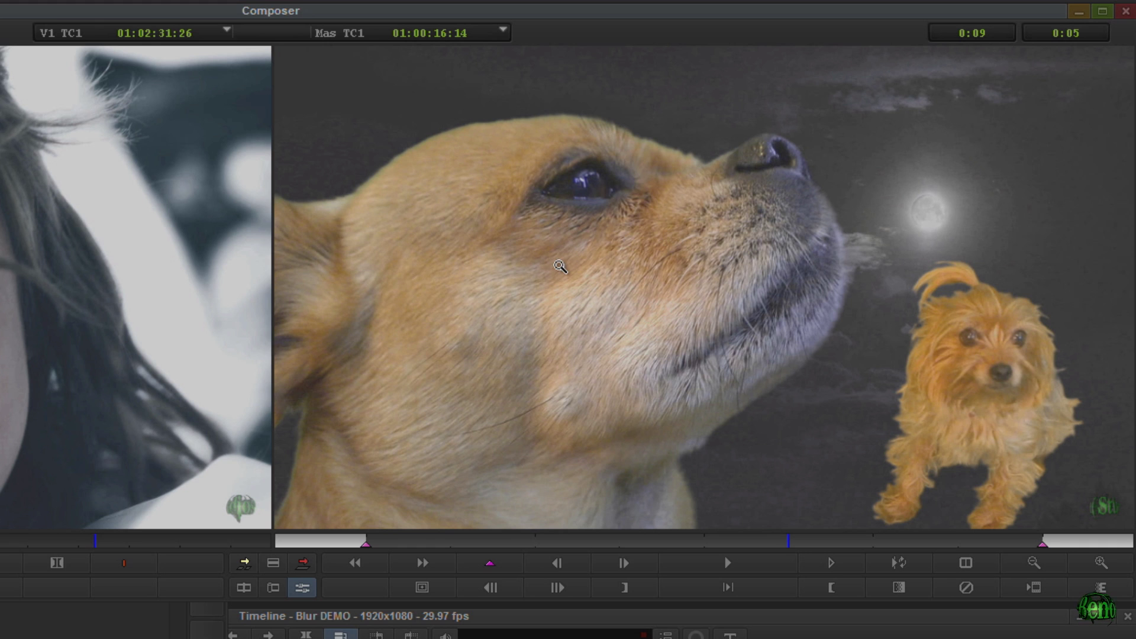
Magnify the big dog's cheek to 2X, move the enlarged frame across to the small dog's face, and restore the full view
{"action": "left_click", "coordinate": [559, 267]}
{"action": "left_click", "coordinate": [575, 252]}
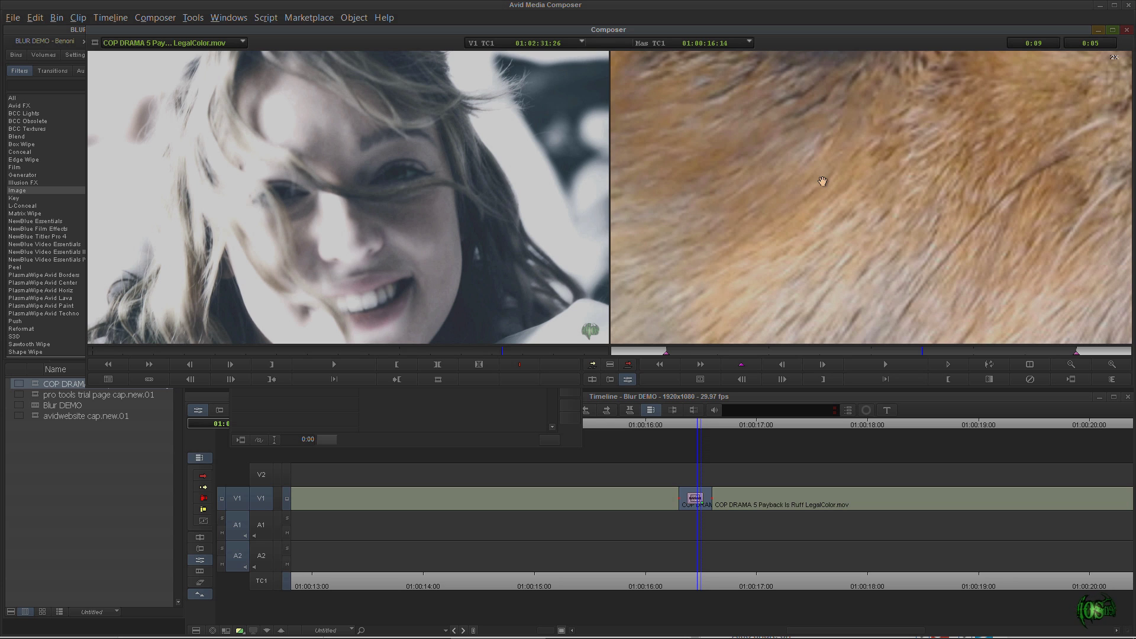
{"action": "left_click_drag", "start_coordinate": [1005, 125], "coordinate": [846, 207]}
{"action": "left_click_drag", "start_coordinate": [972, 118], "coordinate": [718, 228]}
{"action": "left_click_drag", "start_coordinate": [930, 142], "coordinate": [787, 87]}
{"action": "left_click_drag", "start_coordinate": [882, 198], "coordinate": [804, 150]}
{"action": "left_click", "coordinate": [1069, 363]}
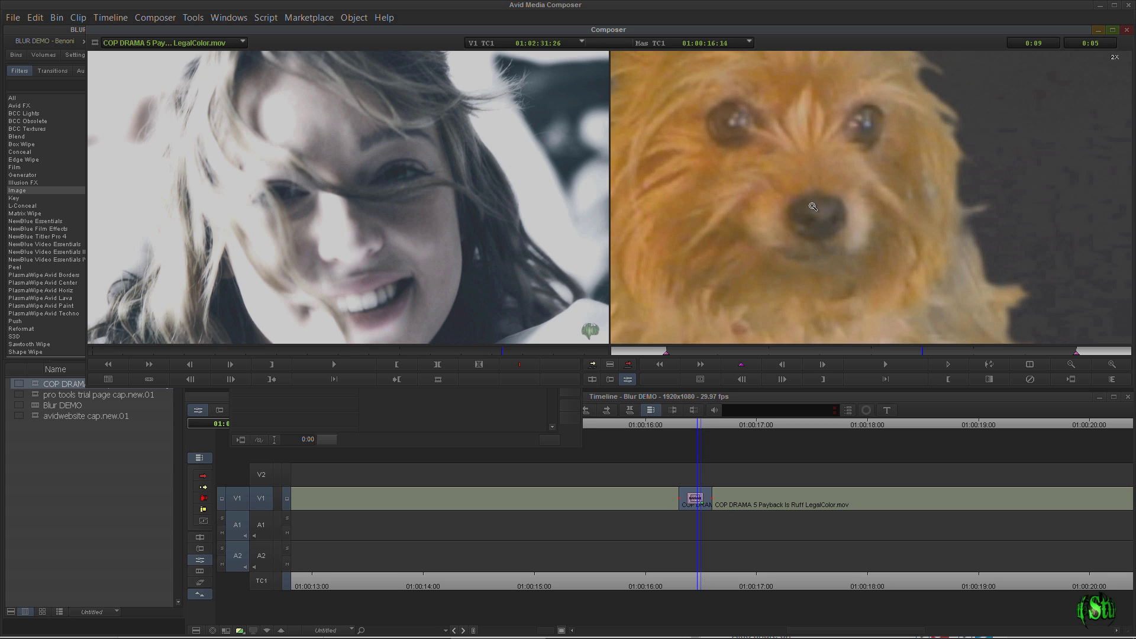
{"action": "left_click", "coordinate": [833, 149]}
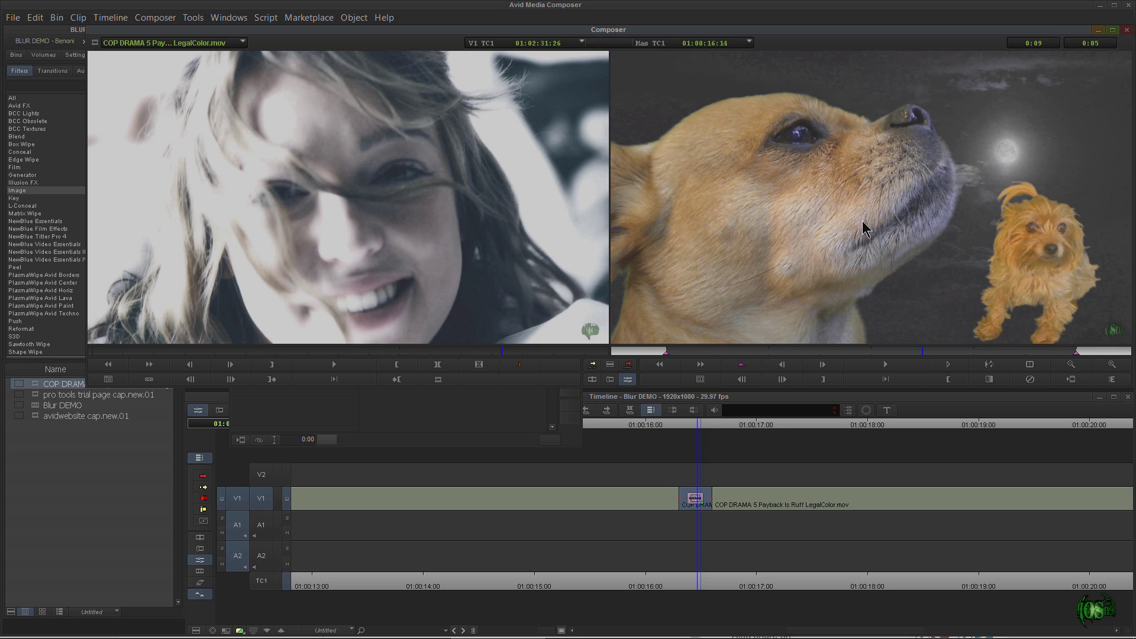
Magnify the big dog's eye to 2X and draw an oval blur shape over it
{"action": "left_click", "coordinate": [788, 134]}
{"action": "left_click", "coordinate": [442, 405]}
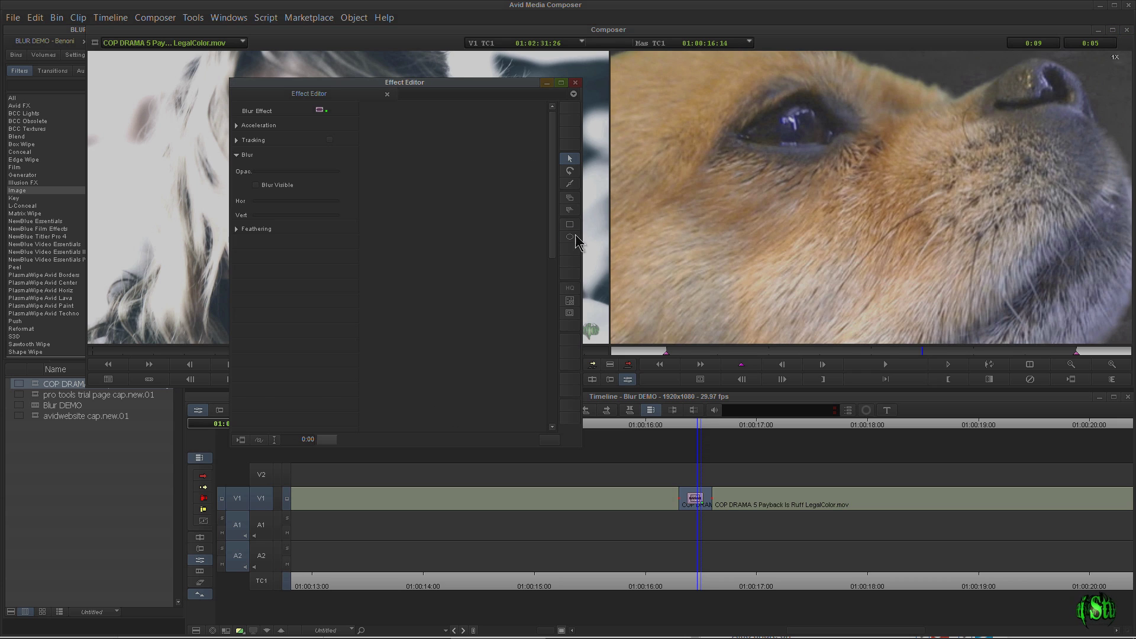
{"action": "left_click", "coordinate": [806, 122]}
{"action": "left_click", "coordinate": [466, 436]}
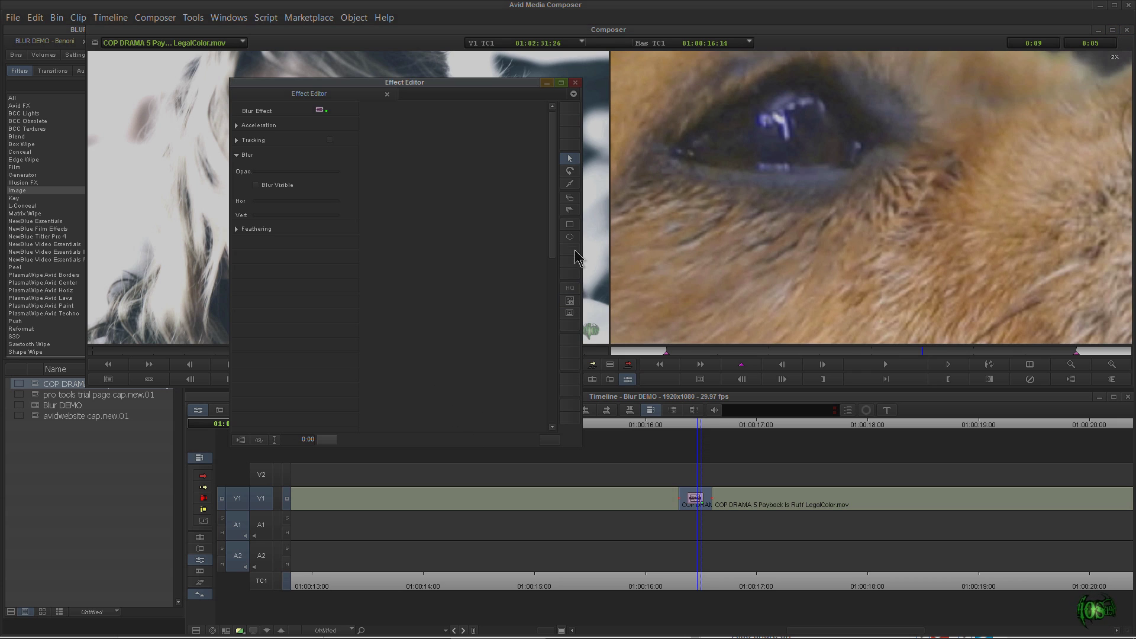
{"action": "left_click_drag", "start_coordinate": [692, 89], "coordinate": [921, 175]}
{"action": "mouse_move", "coordinate": [824, 132]}
{"action": "left_mouse_down"}
{"action": "mouse_move", "coordinate": [790, 140]}
{"action": "mouse_move", "coordinate": [811, 137]}
{"action": "mouse_move", "coordinate": [822, 112]}
{"action": "left_mouse_up"}
{"action": "left_click", "coordinate": [439, 406]}
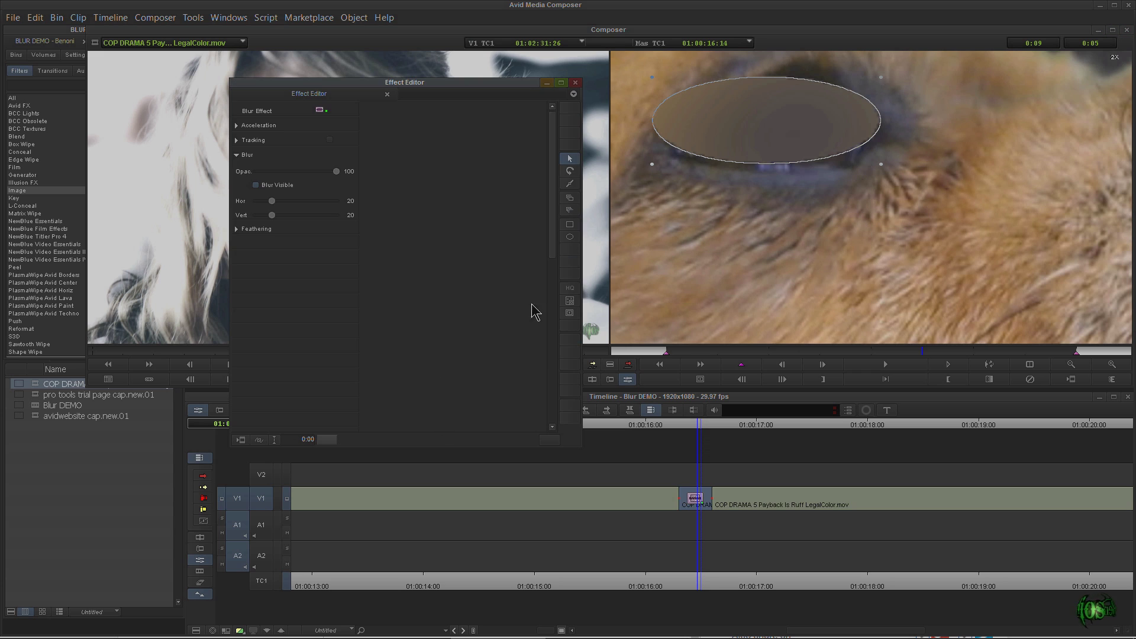
Reshape the oval blur's edges to follow the big dog's eye, restore the full frame and close the Effect Editor
{"action": "left_click", "coordinate": [570, 182]}
{"action": "left_click_drag", "start_coordinate": [881, 121], "coordinate": [884, 103]}
{"action": "left_click_drag", "start_coordinate": [766, 164], "coordinate": [777, 175]}
{"action": "left_click", "coordinate": [848, 238]}
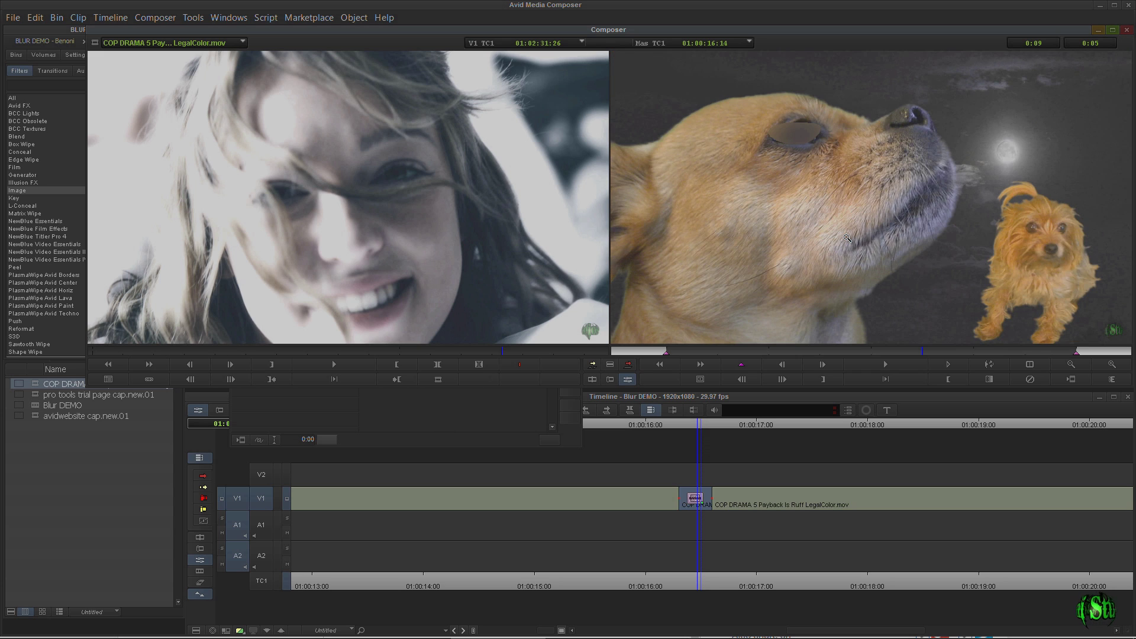
{"action": "left_click", "coordinate": [454, 406]}
{"action": "left_click", "coordinate": [576, 82]}
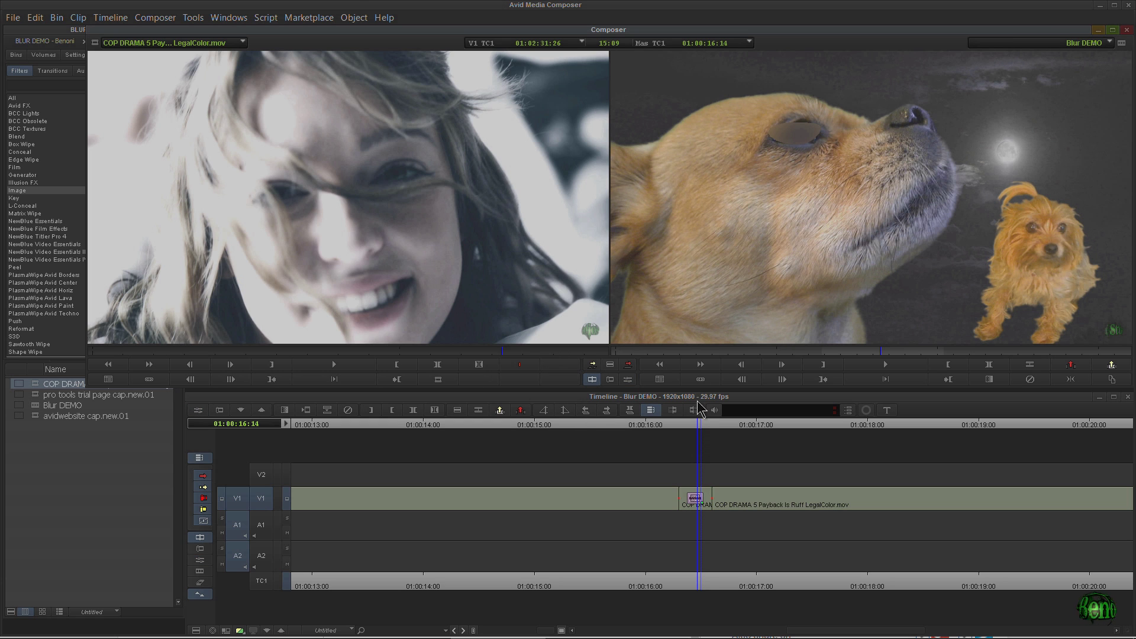
Apply the 3D Warp effect from the Blend category to the clip at 01:00:13:18 and enter effect mode
{"action": "left_click", "coordinate": [526, 425]}
{"action": "left_click", "coordinate": [380, 424]}
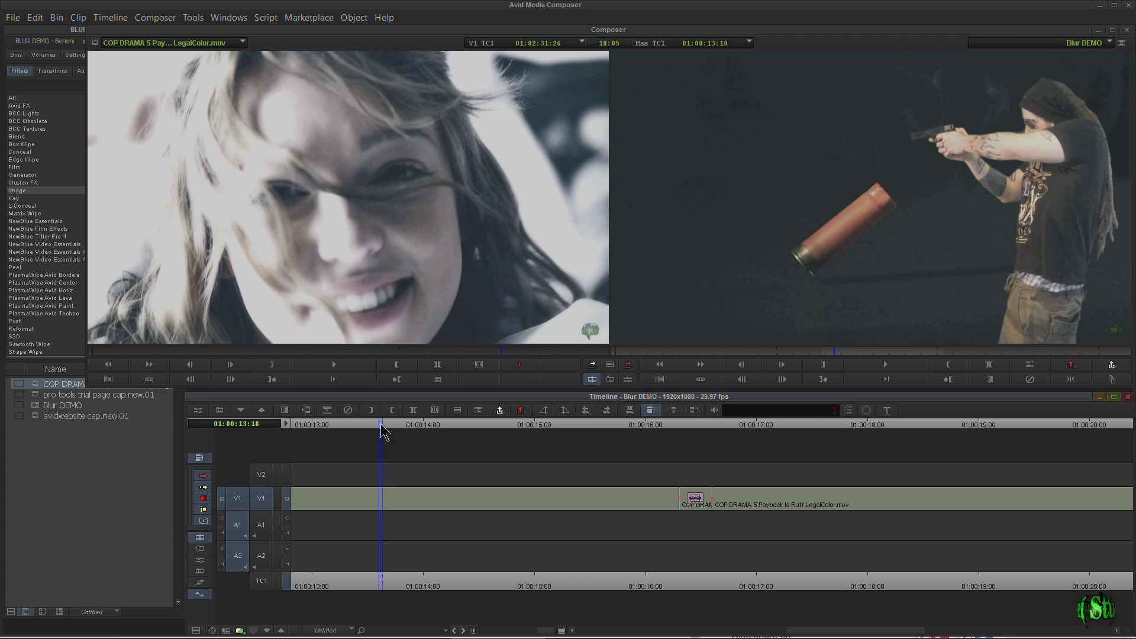
{"action": "left_click", "coordinate": [23, 136]}
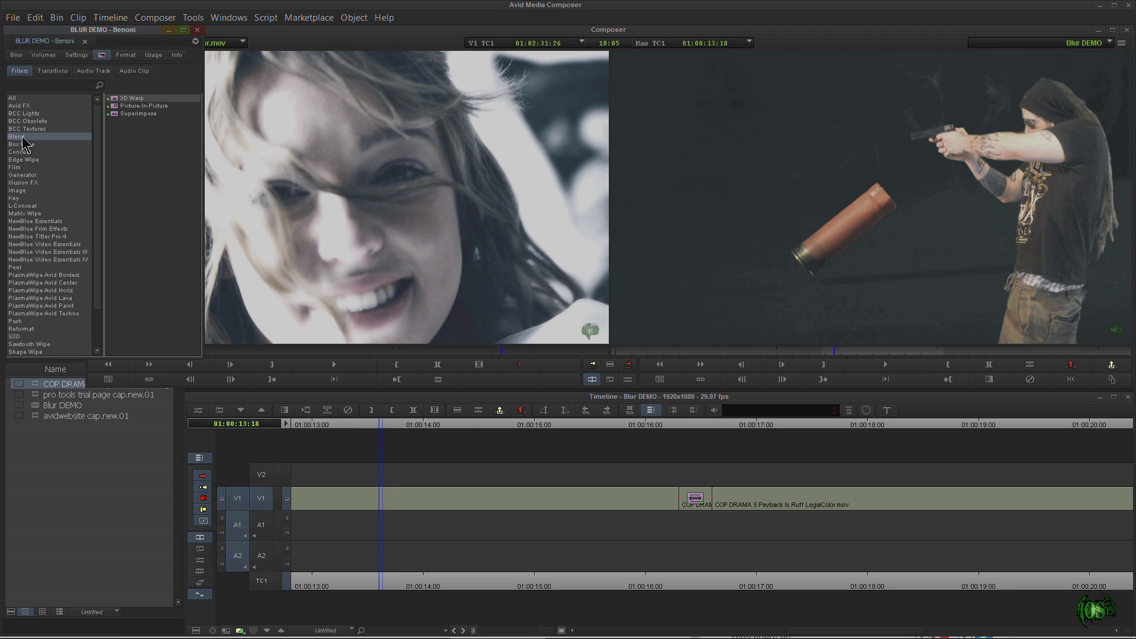
{"action": "left_click_drag", "start_coordinate": [115, 102], "coordinate": [384, 502]}
{"action": "left_click", "coordinate": [626, 381]}
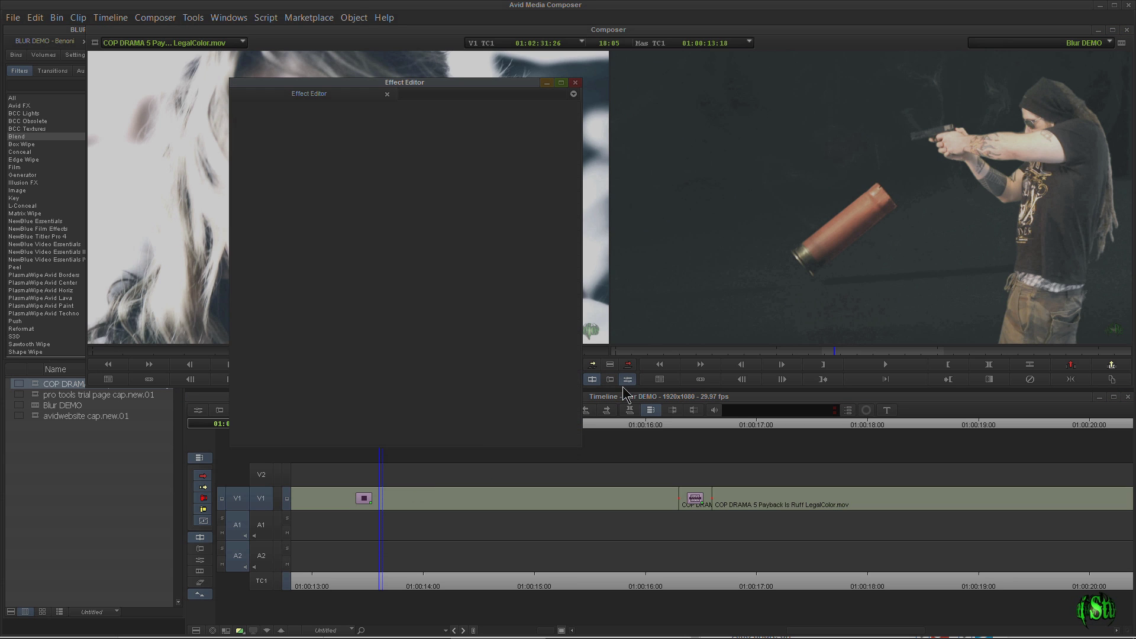
Magnify the woman's face at 01:00:11:27, move the enlarged frame around, restore the full view and leave effect mode
{"action": "mouse_move", "coordinate": [722, 351]}
{"action": "left_mouse_down"}
{"action": "mouse_move", "coordinate": [708, 348]}
{"action": "mouse_move", "coordinate": [744, 346]}
{"action": "left_mouse_up"}
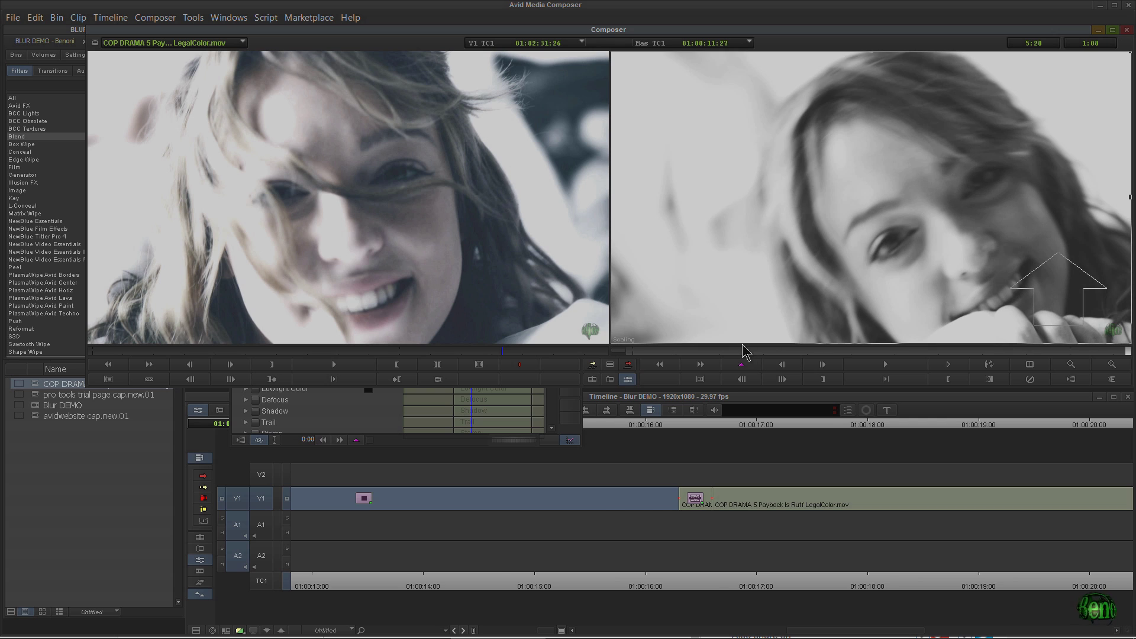
{"action": "left_click", "coordinate": [968, 184]}
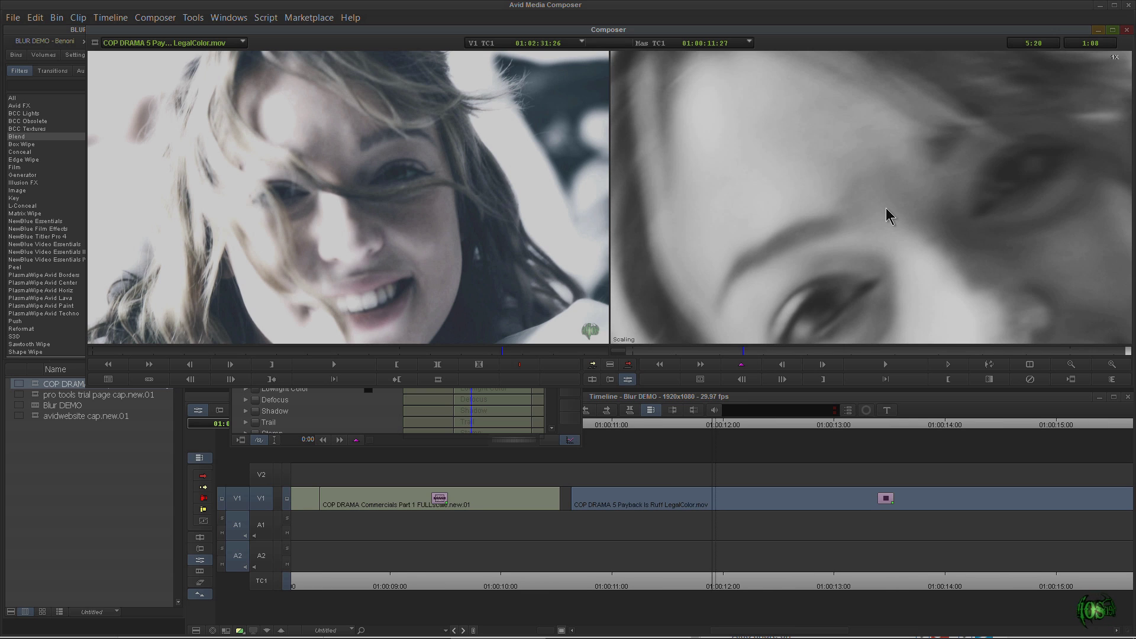
{"action": "left_click_drag", "start_coordinate": [900, 196], "coordinate": [840, 160]}
{"action": "left_click", "coordinate": [834, 169], "text": "ctrl+shift"}
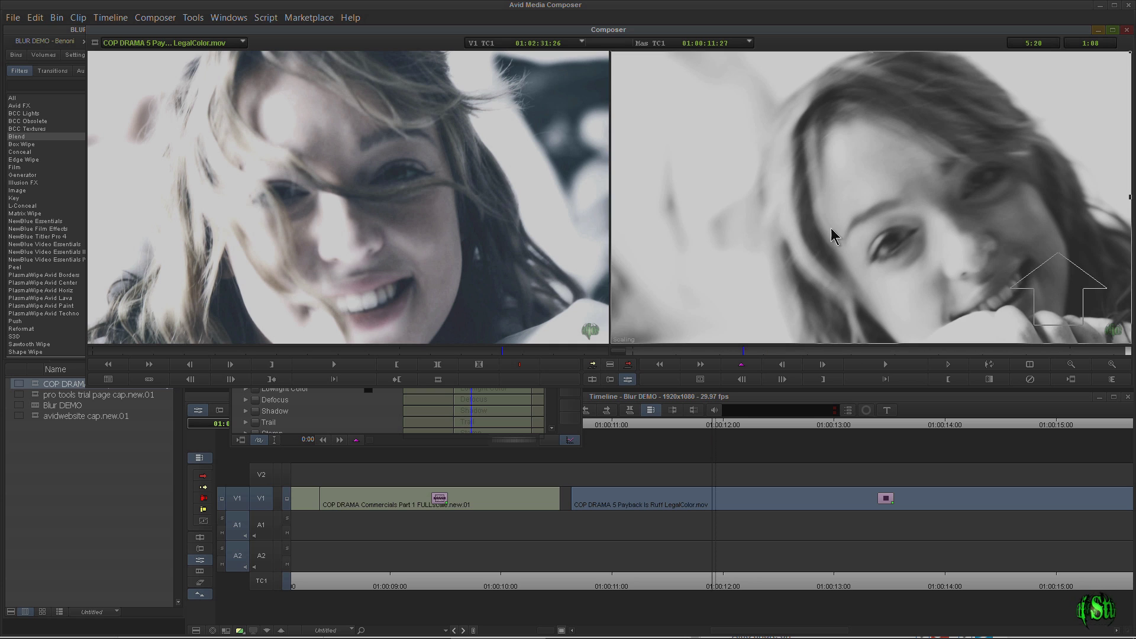
{"action": "left_click", "coordinate": [346, 412]}
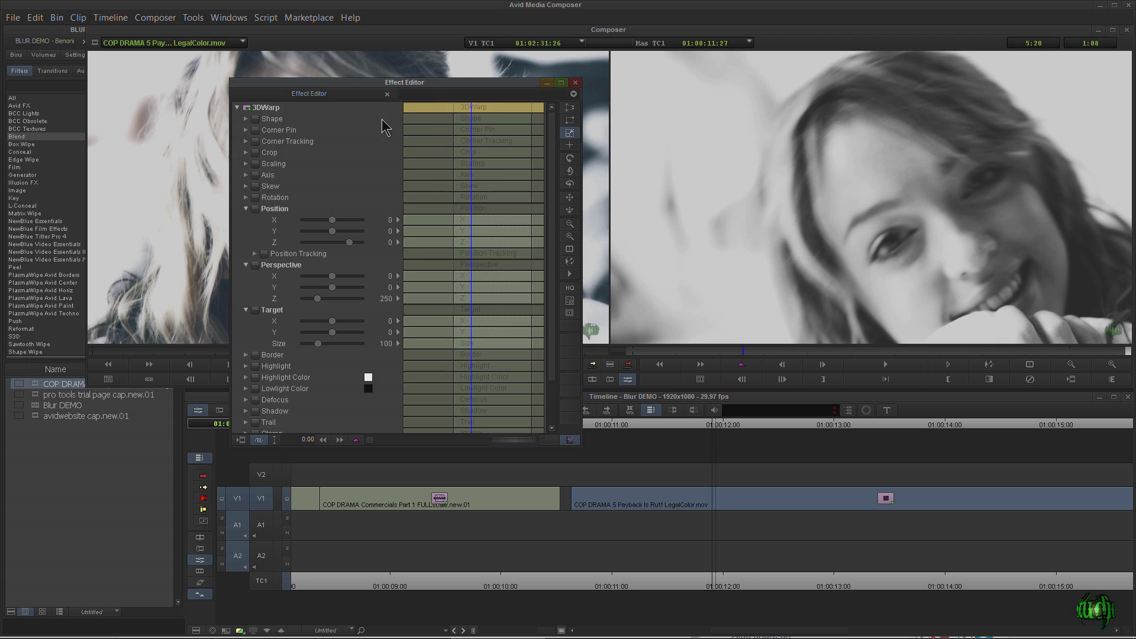
{"action": "left_click", "coordinate": [575, 82]}
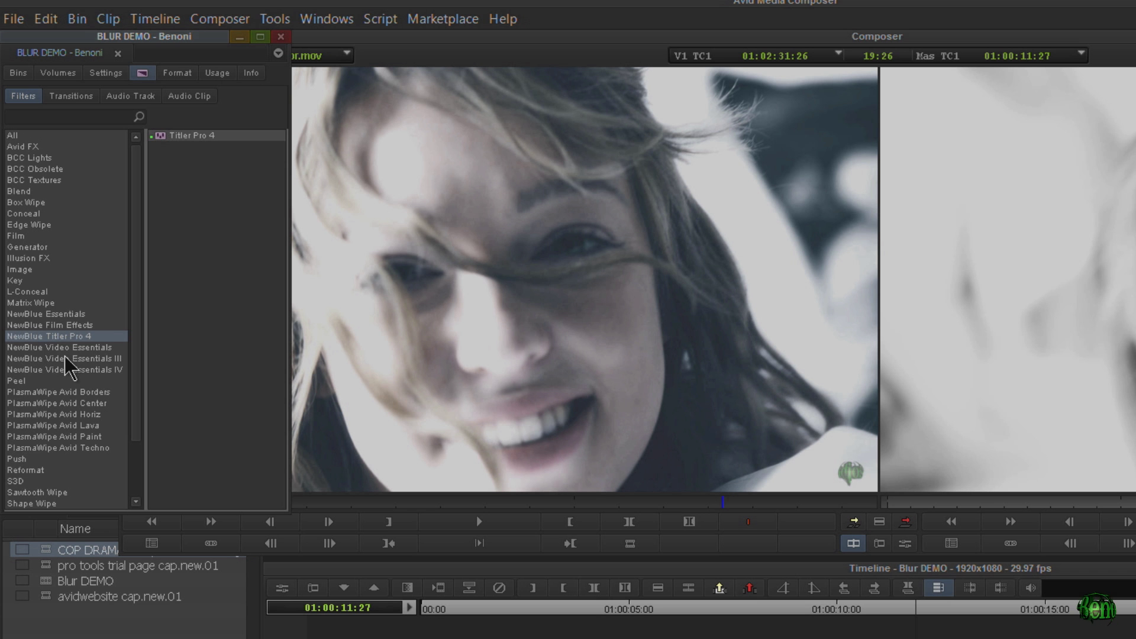
Apply the NewBlue Film Color effect to the ambulance clip at 01:00:24:25 and set its preset to Diffusion
{"action": "left_click", "coordinate": [52, 228]}
{"action": "left_click_drag", "start_coordinate": [169, 148], "coordinate": [1011, 499]}
{"action": "left_click", "coordinate": [1008, 426]}
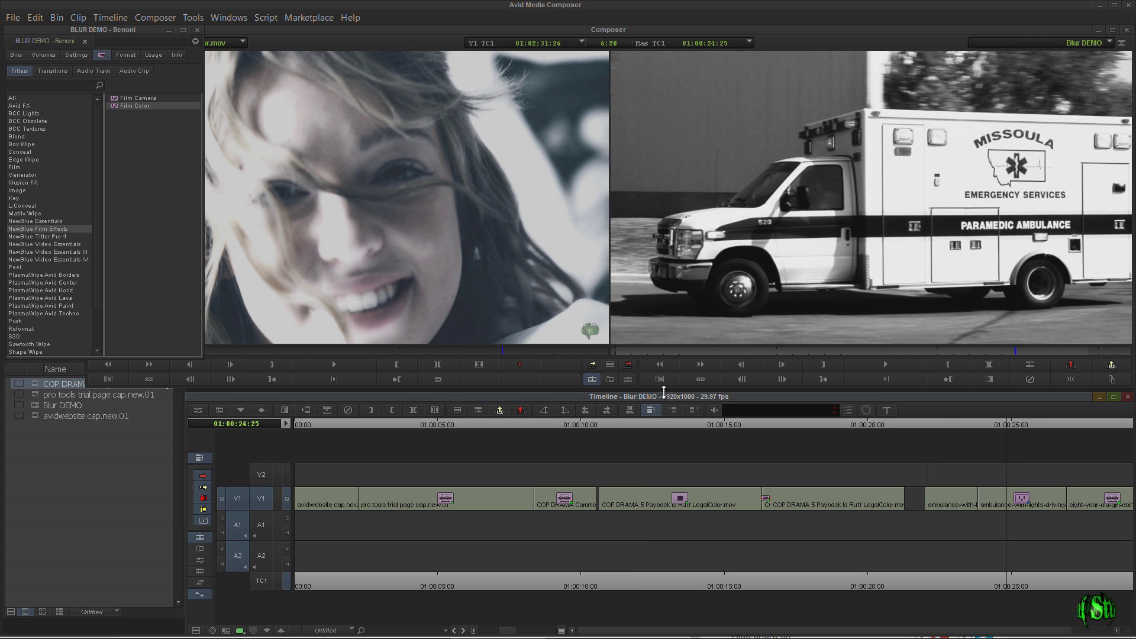
{"action": "left_click", "coordinate": [628, 379]}
{"action": "left_click", "coordinate": [329, 167]}
{"action": "left_click", "coordinate": [318, 243]}
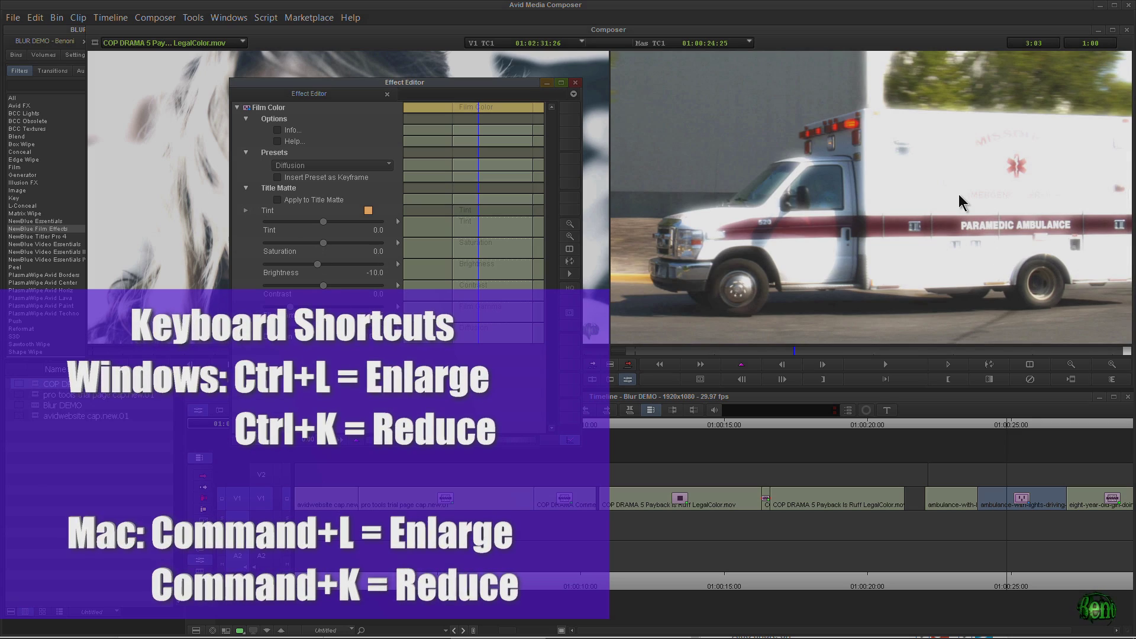
Magnify the ambulance's medical emblem to 2X and move the enlarged frame to centre it
{"action": "left_click", "coordinate": [982, 176], "text": "ctrl"}
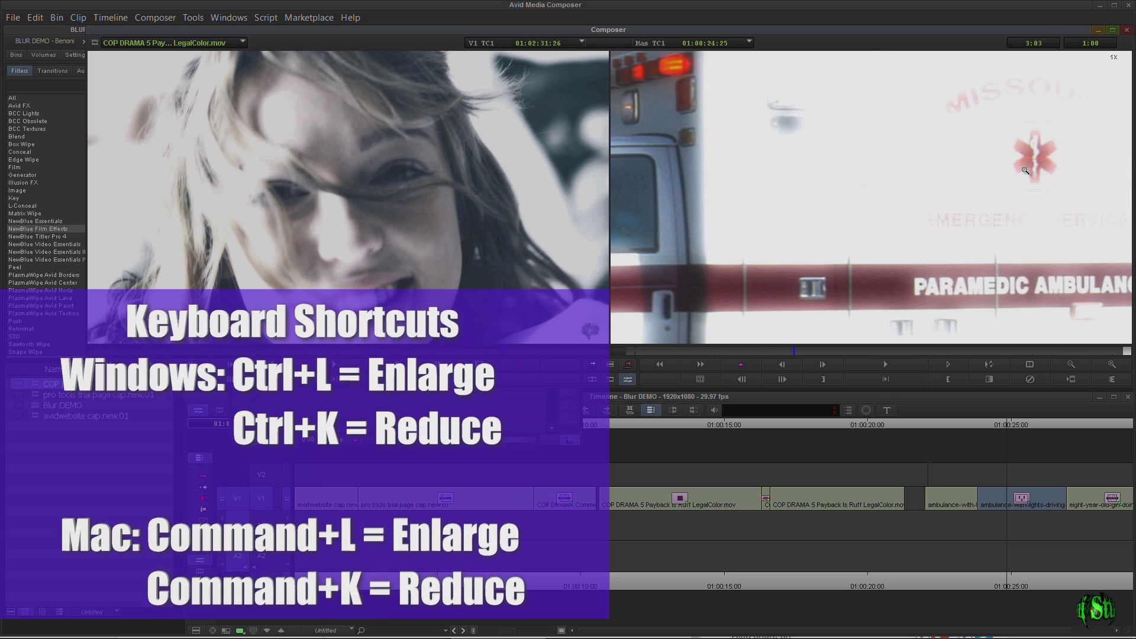
{"action": "key", "text": "ctrl+l"}
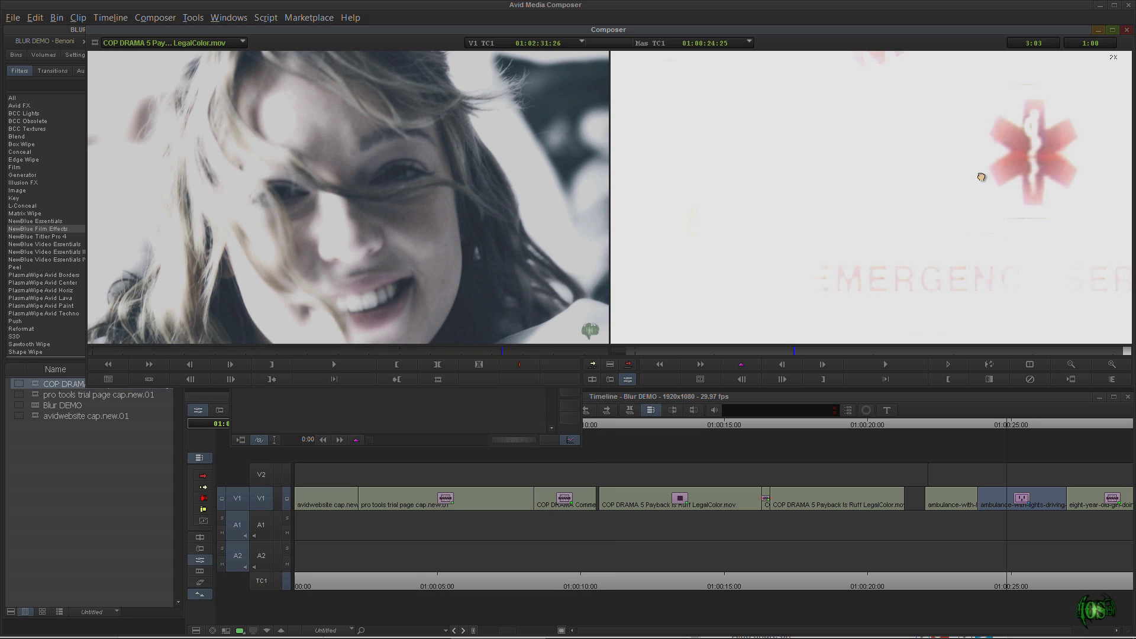
{"action": "left_click_drag", "start_coordinate": [1034, 166], "coordinate": [857, 213]}
Switch the Film Color preset first to Kodachrome and finally to Earth, and close the Effect Editor
{"action": "left_click", "coordinate": [314, 420]}
{"action": "left_click", "coordinate": [331, 165]}
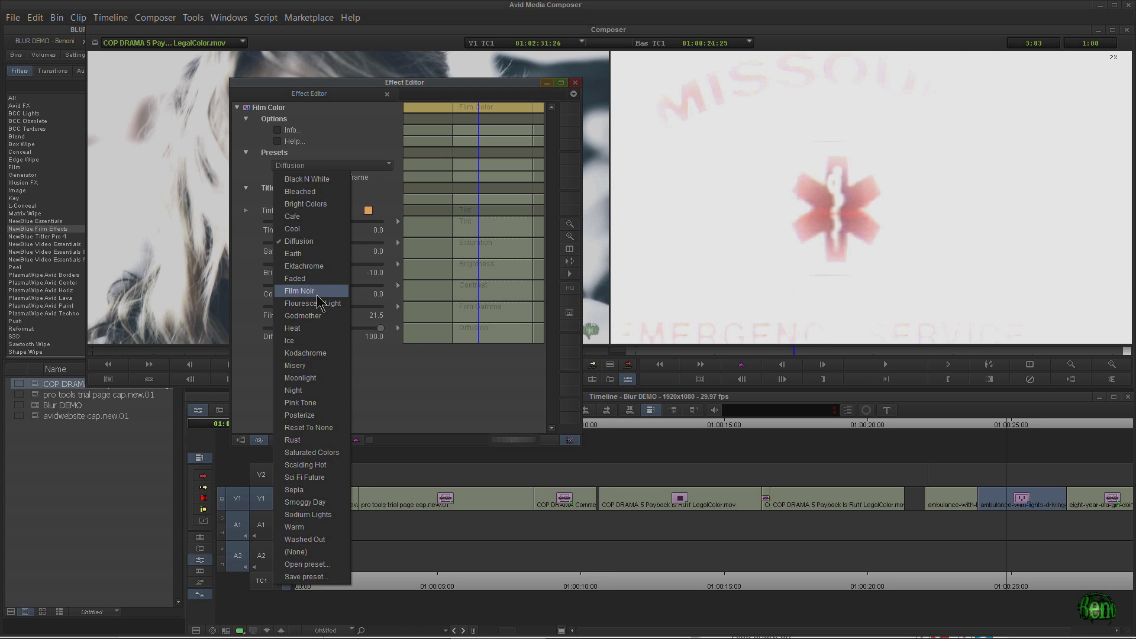
{"action": "left_click", "coordinate": [309, 354]}
{"action": "left_click", "coordinate": [349, 165]}
{"action": "left_click", "coordinate": [318, 255]}
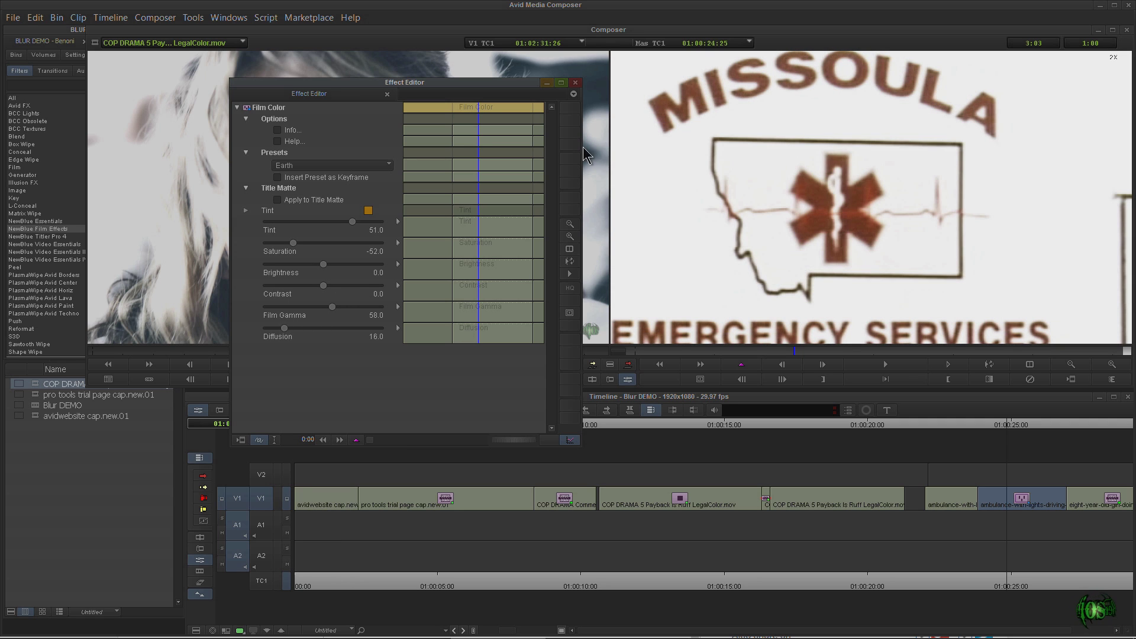
{"action": "left_click", "coordinate": [575, 82]}
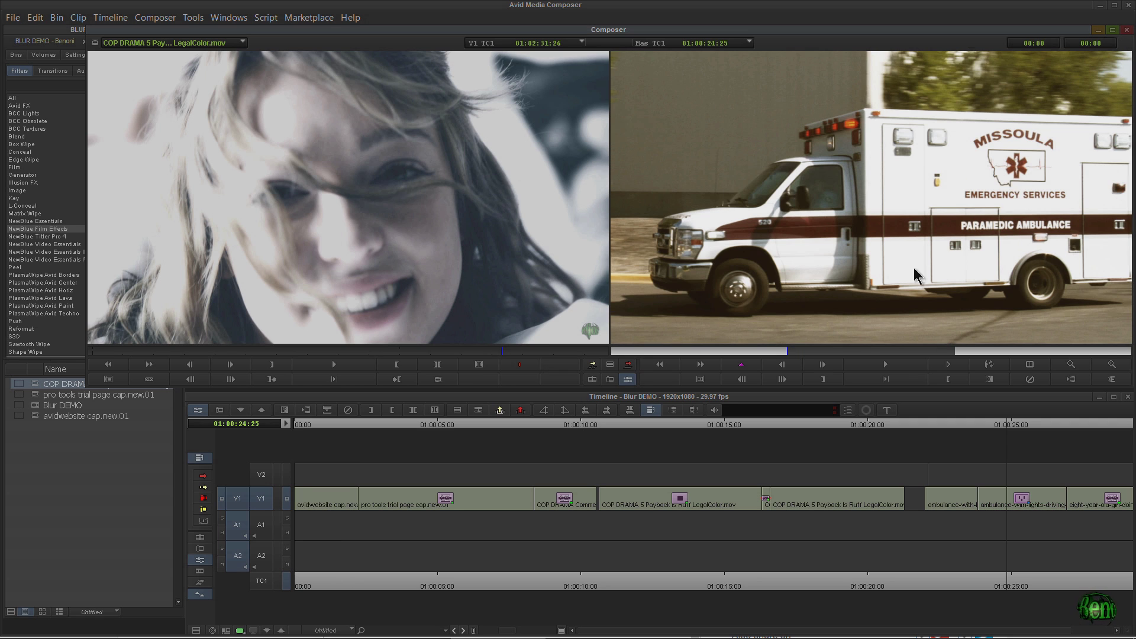
Go to the schoolgirl clip at 01:00:28:15 and remove its blur effect
{"action": "left_click_drag", "start_coordinate": [1013, 351], "coordinate": [1038, 367]}
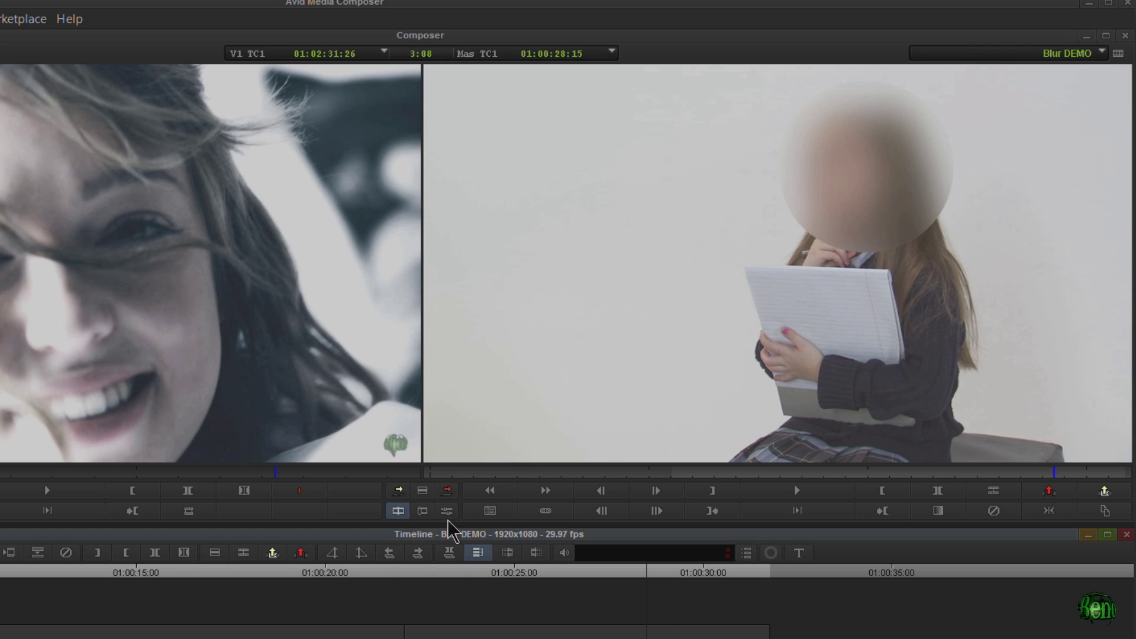
{"action": "left_click", "coordinate": [448, 519]}
{"action": "left_click", "coordinate": [375, 108]}
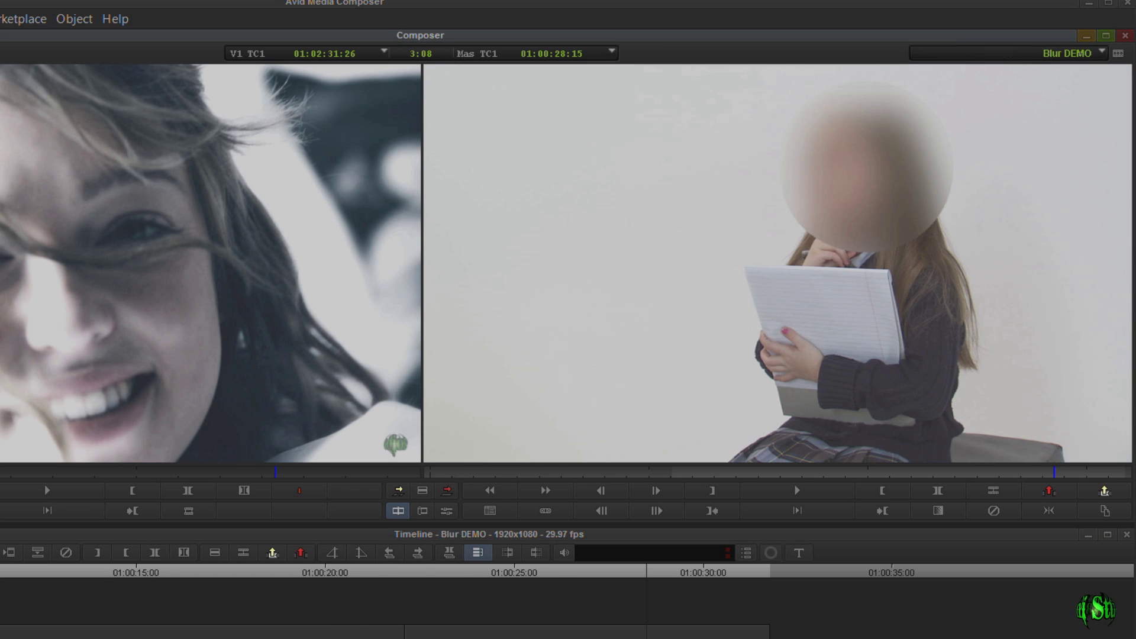
{"action": "left_click", "coordinate": [65, 553]}
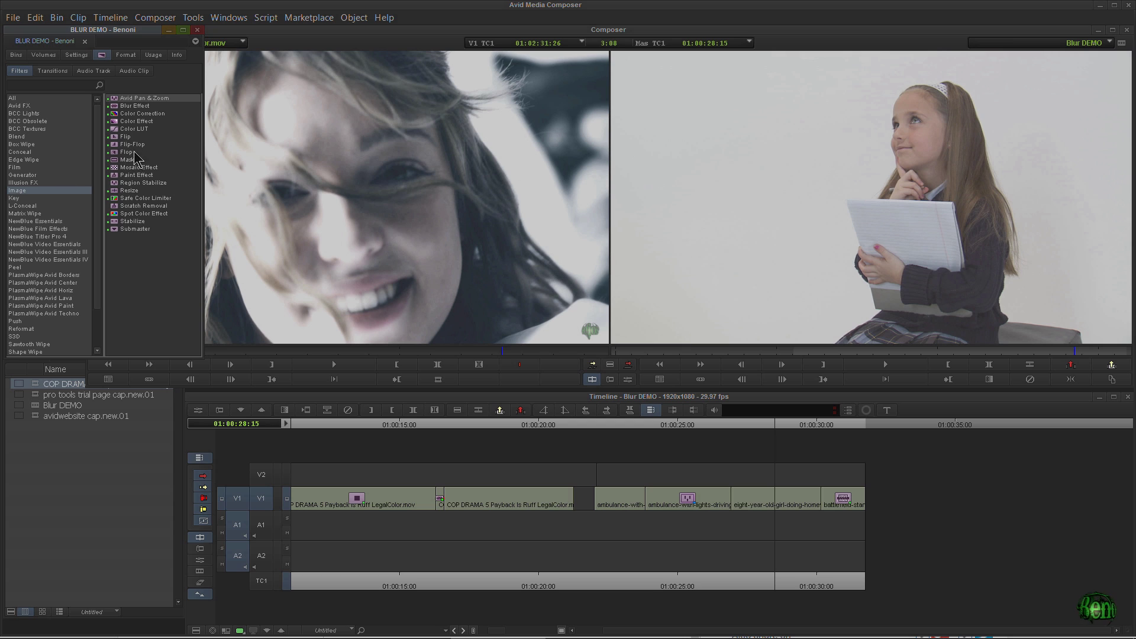
Apply the Paint Effect to the schoolgirl clip, enter effect mode and return the magnified picture to the full frame
{"action": "mouse_move", "coordinate": [115, 175]}
{"action": "left_mouse_down"}
{"action": "mouse_move", "coordinate": [686, 500]}
{"action": "mouse_move", "coordinate": [772, 500]}
{"action": "left_mouse_up"}
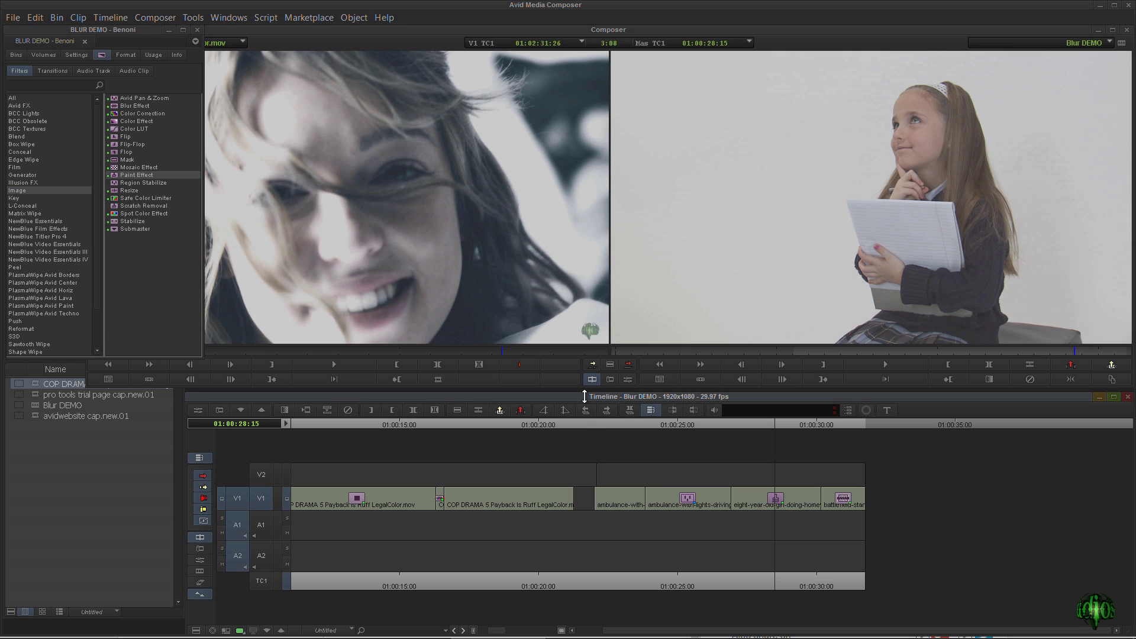
{"action": "left_click", "coordinate": [626, 380]}
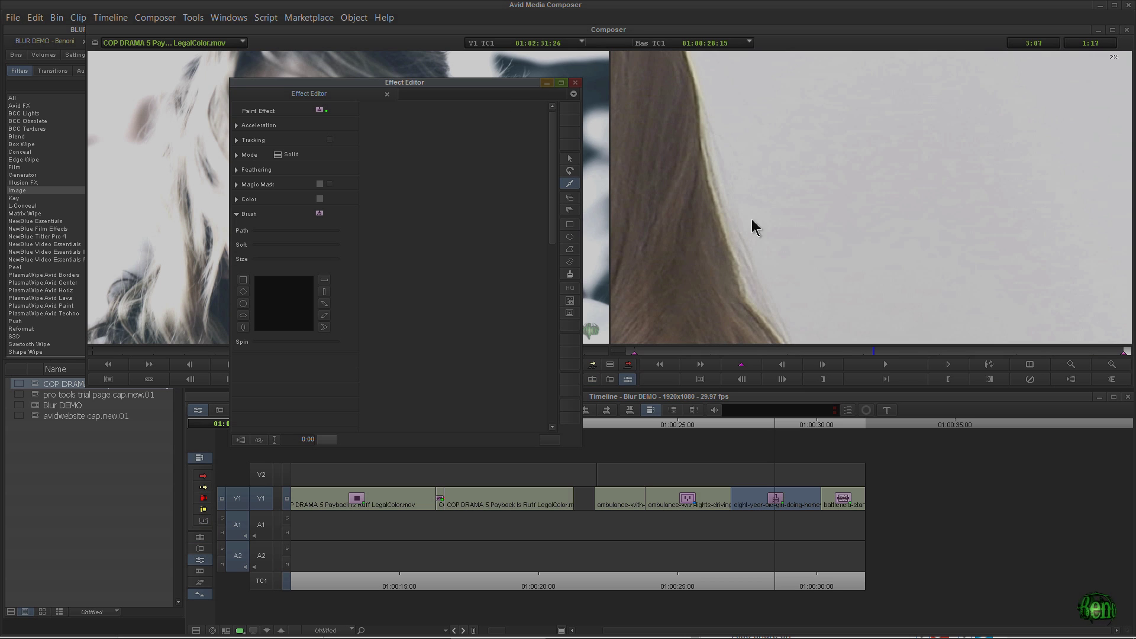
{"action": "left_click", "coordinate": [806, 195]}
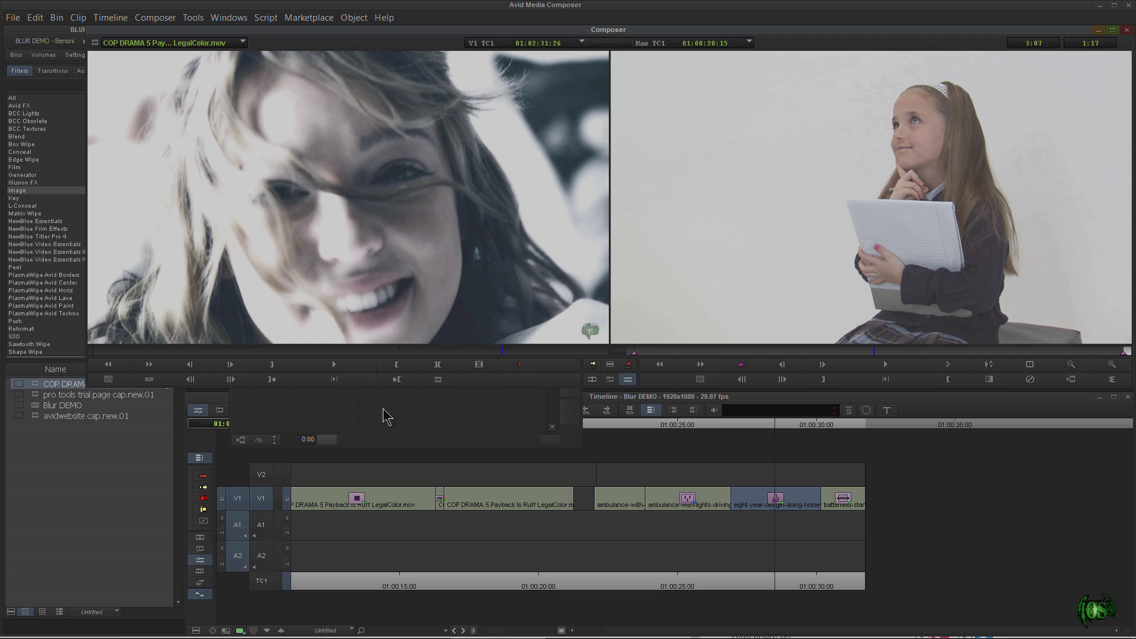
Magnify the girl's hand to 2X and paint a small red oval over her thumbnail
{"action": "left_click", "coordinate": [385, 409]}
{"action": "left_click", "coordinate": [568, 238]}
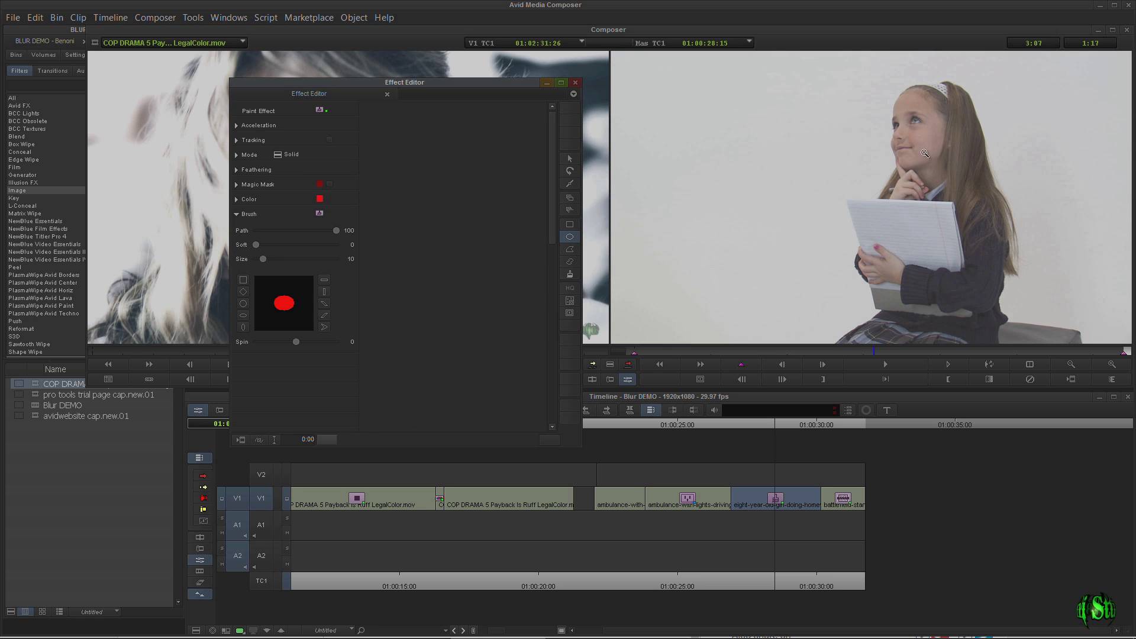
{"action": "left_click", "coordinate": [917, 180]}
{"action": "left_click_drag", "start_coordinate": [881, 220], "coordinate": [664, 269]}
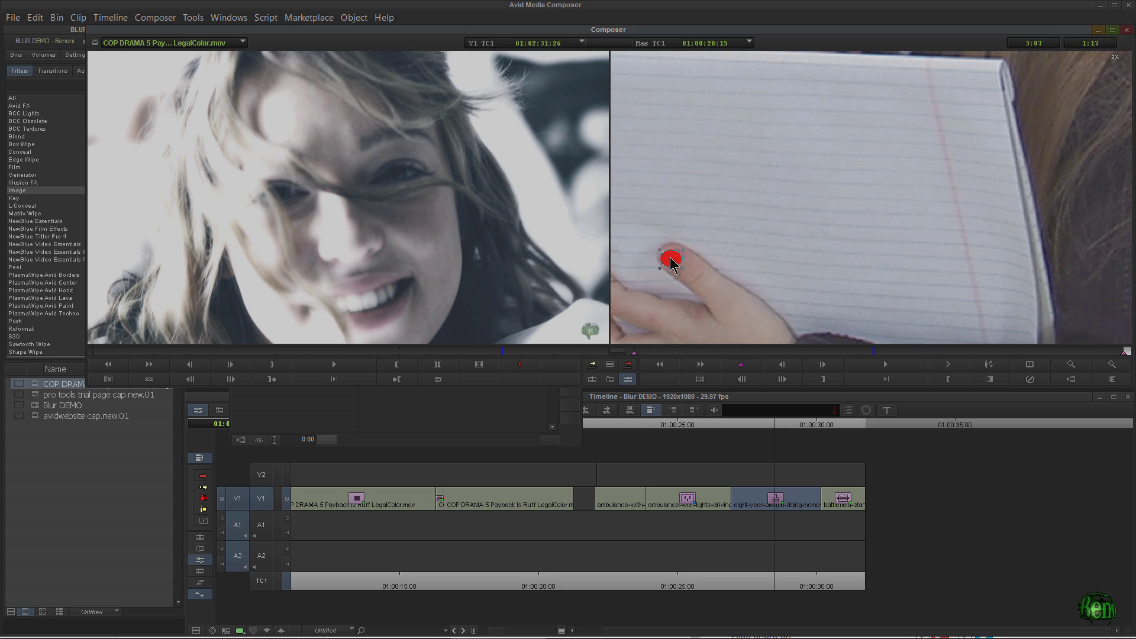
Magnify the red oval to 8X, adjust its edge to fit the thumbnail and restore the full frame
{"action": "left_click", "coordinate": [669, 260], "text": "ctrl+shift"}
{"action": "left_click", "coordinate": [680, 270], "text": "ctrl+shift"}
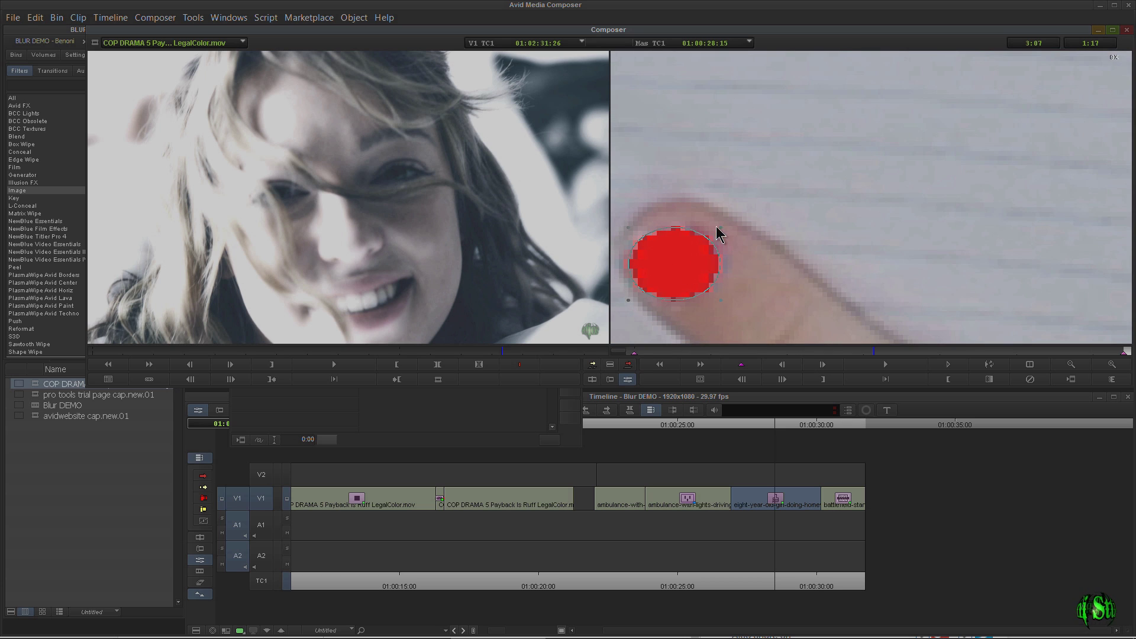
{"action": "left_click", "coordinate": [708, 274]}
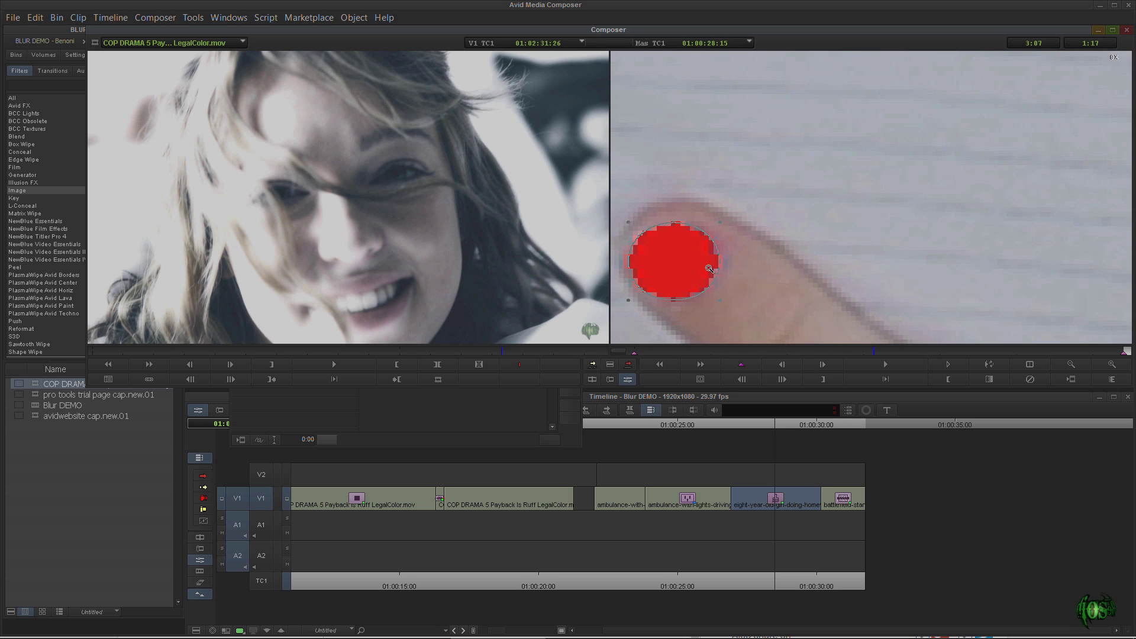
{"action": "left_click", "coordinate": [791, 233], "text": "ctrl+shift"}
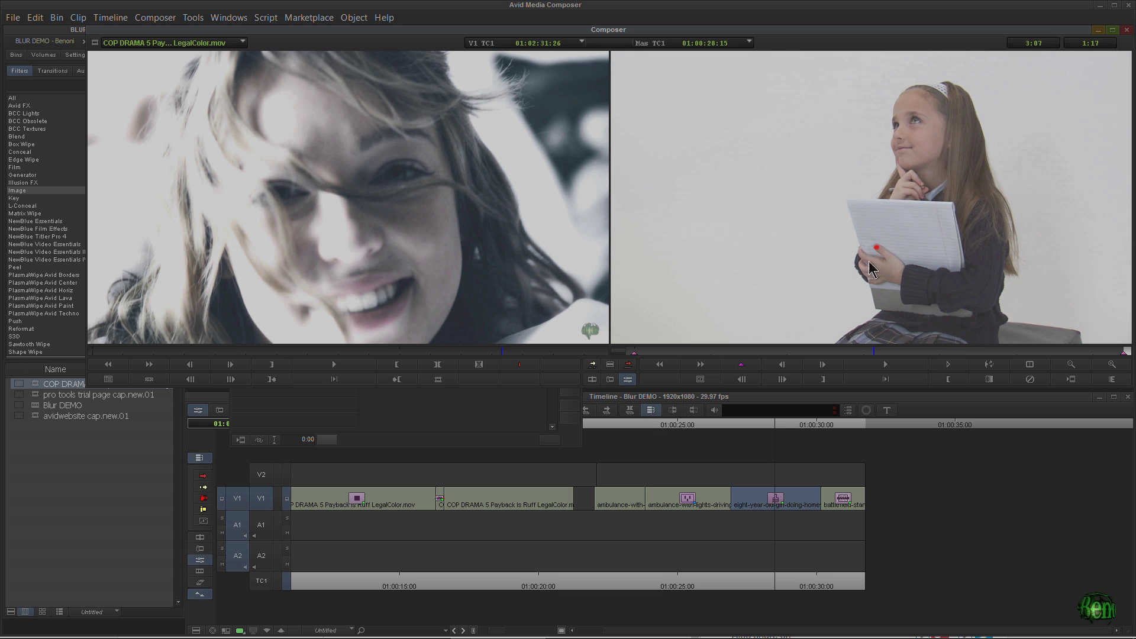
Open the Tracking Window for the Paint Effect and position the tracker over the edge of the girl's headband
{"action": "left_click", "coordinate": [441, 412]}
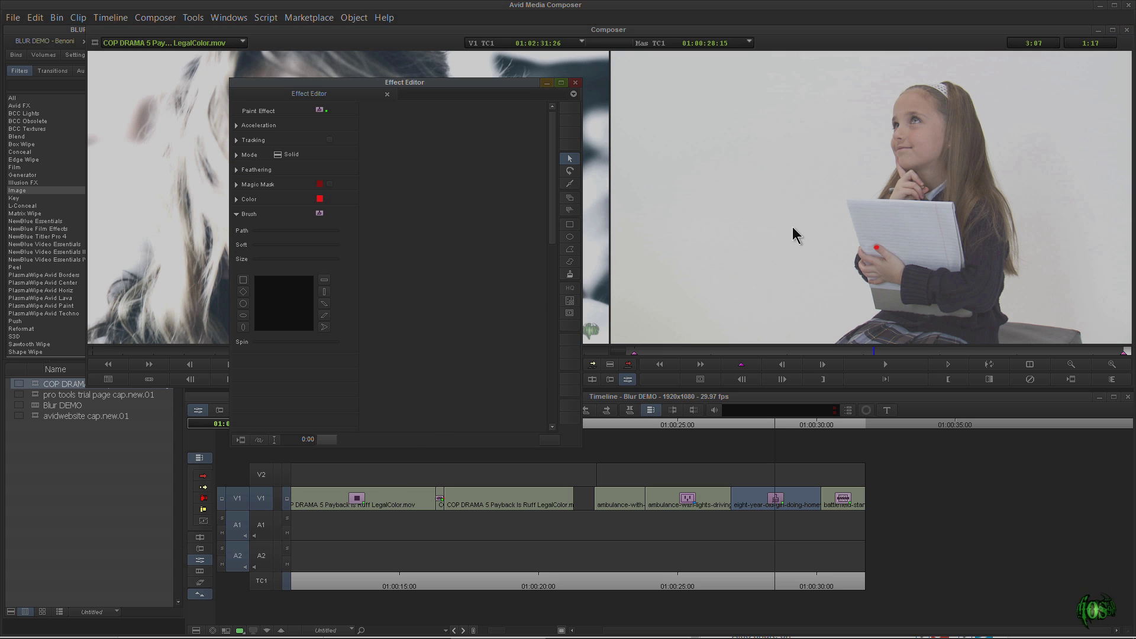
{"action": "left_click", "coordinate": [569, 300]}
{"action": "left_click_drag", "start_coordinate": [513, 125], "coordinate": [507, 123]}
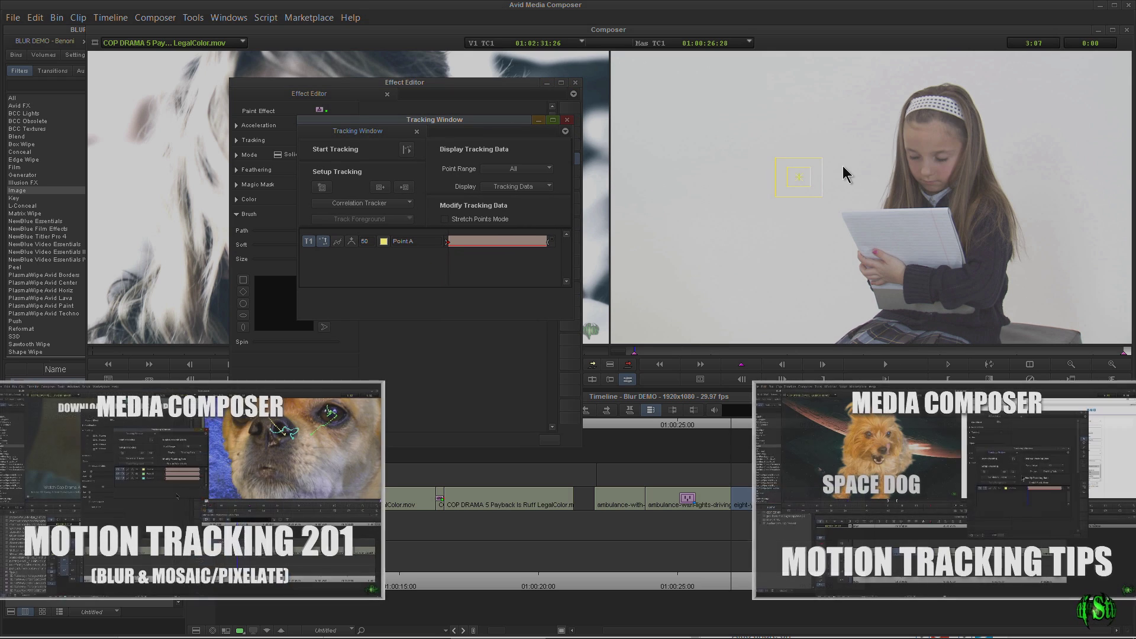
{"action": "left_click", "coordinate": [806, 165]}
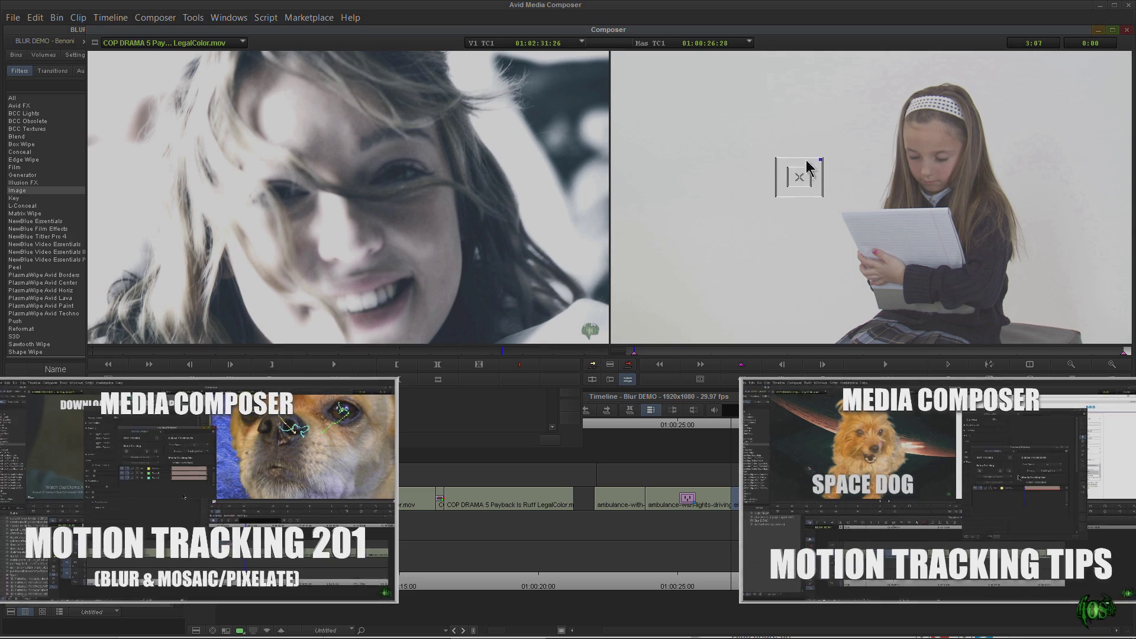
{"action": "left_click_drag", "start_coordinate": [801, 157], "coordinate": [953, 115]}
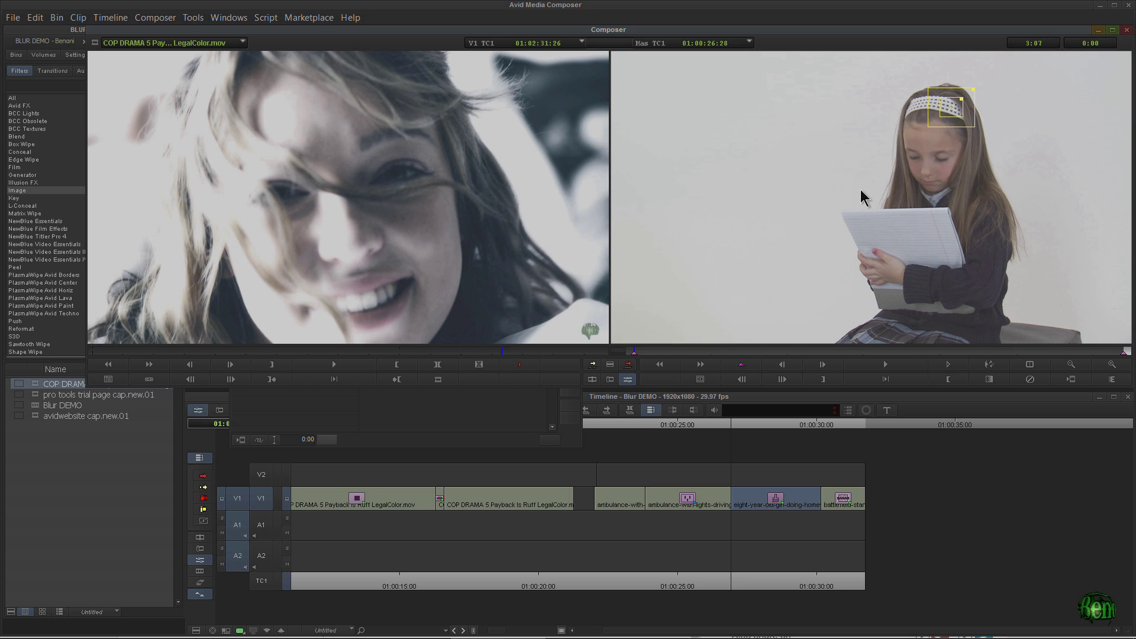
Magnify the headband to 4X, shrink the tracker's inner box around its dot pattern, and reduce the outer box in the full frame
{"action": "left_click", "coordinate": [953, 109]}
{"action": "left_click", "coordinate": [962, 109]}
{"action": "left_click", "coordinate": [965, 108]}
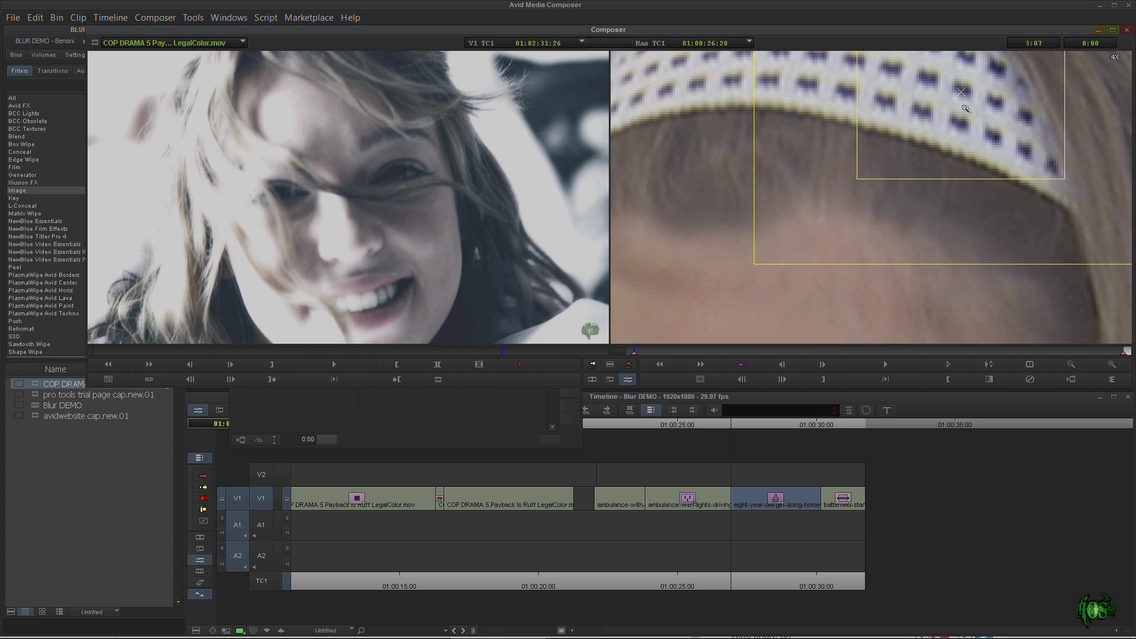
{"action": "left_click_drag", "start_coordinate": [1019, 96], "coordinate": [827, 179]}
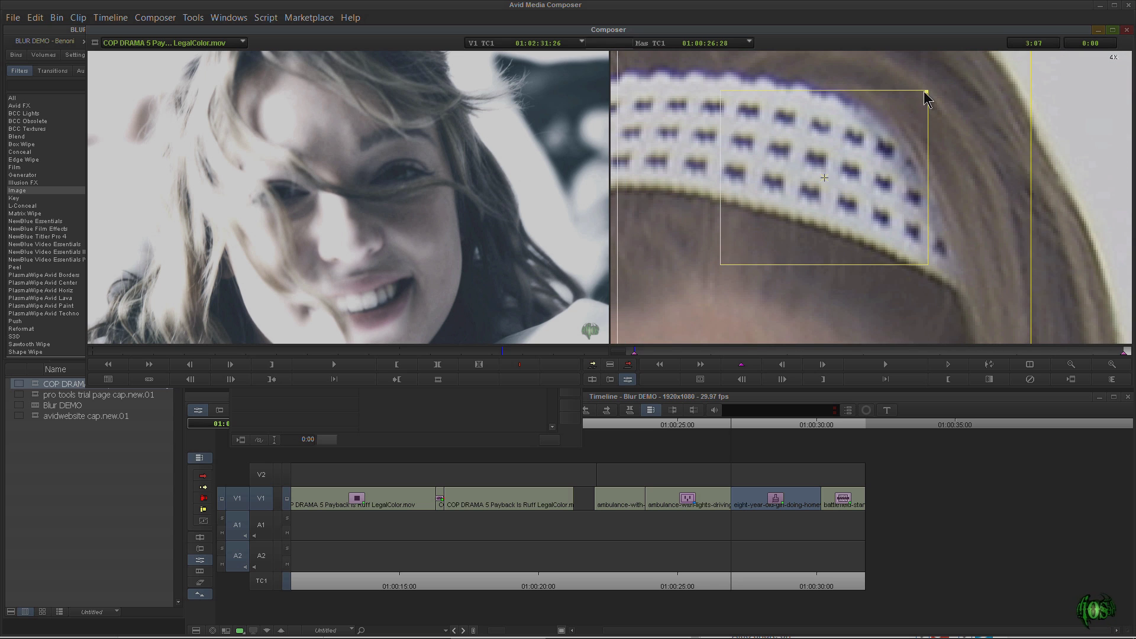
{"action": "left_click_drag", "start_coordinate": [907, 109], "coordinate": [860, 151]}
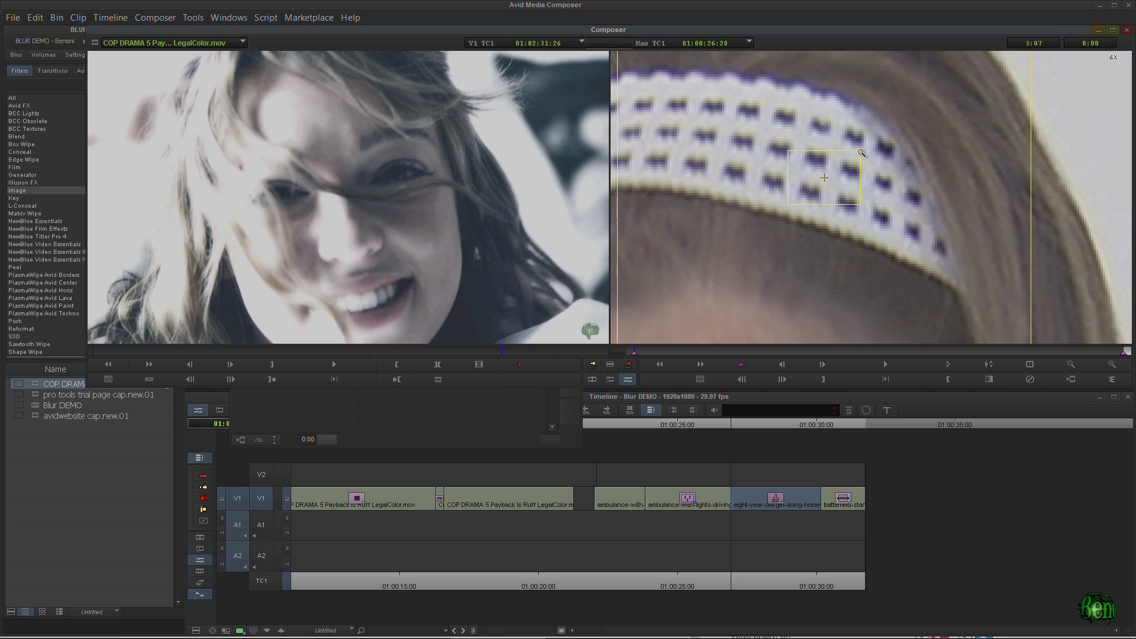
{"action": "key", "text": "ctrl+k"}
{"action": "left_click", "coordinate": [970, 90]}
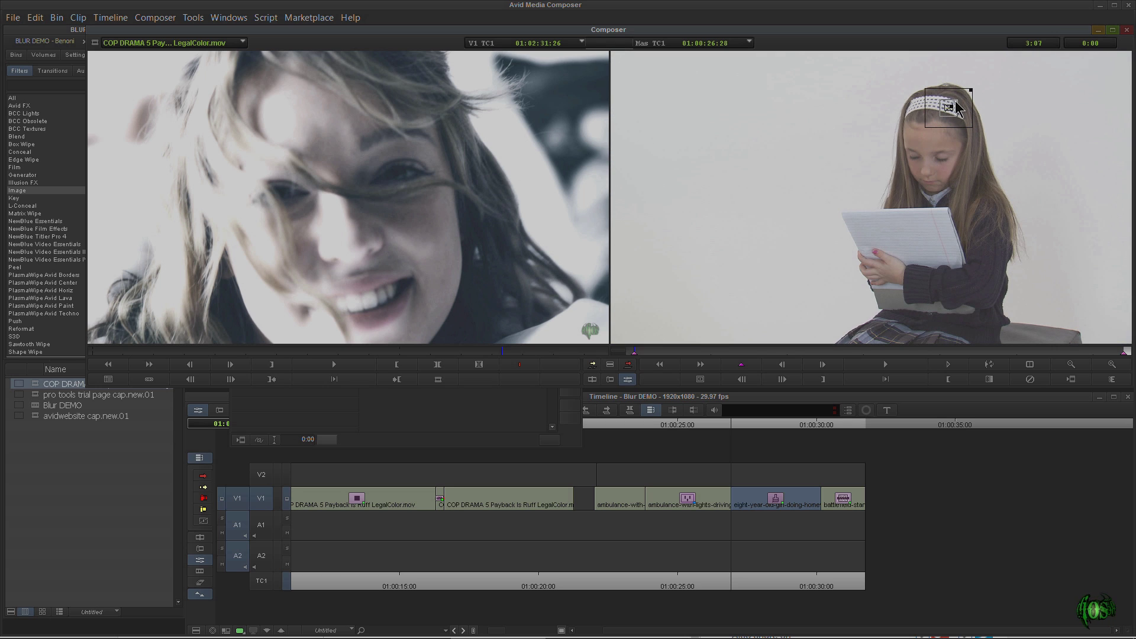
Bring back the Tracking Window, magnify the girl's head to 2X and move the picture to show the whole headband
{"action": "left_click", "coordinate": [413, 435]}
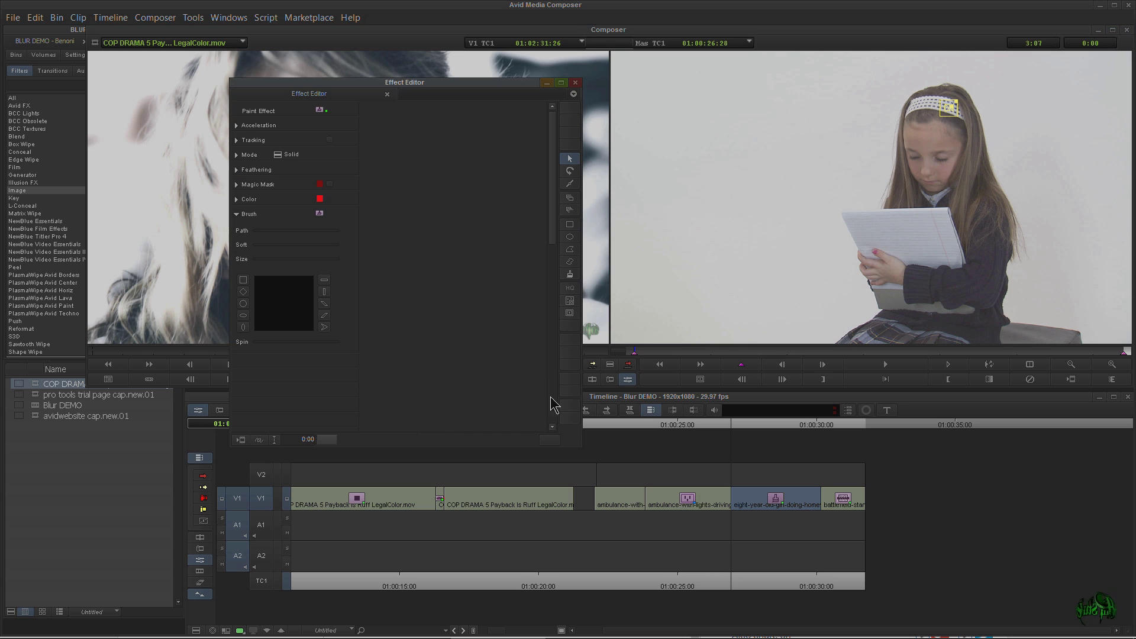
{"action": "left_click", "coordinate": [568, 300]}
{"action": "left_click", "coordinate": [957, 105], "text": "ctrl"}
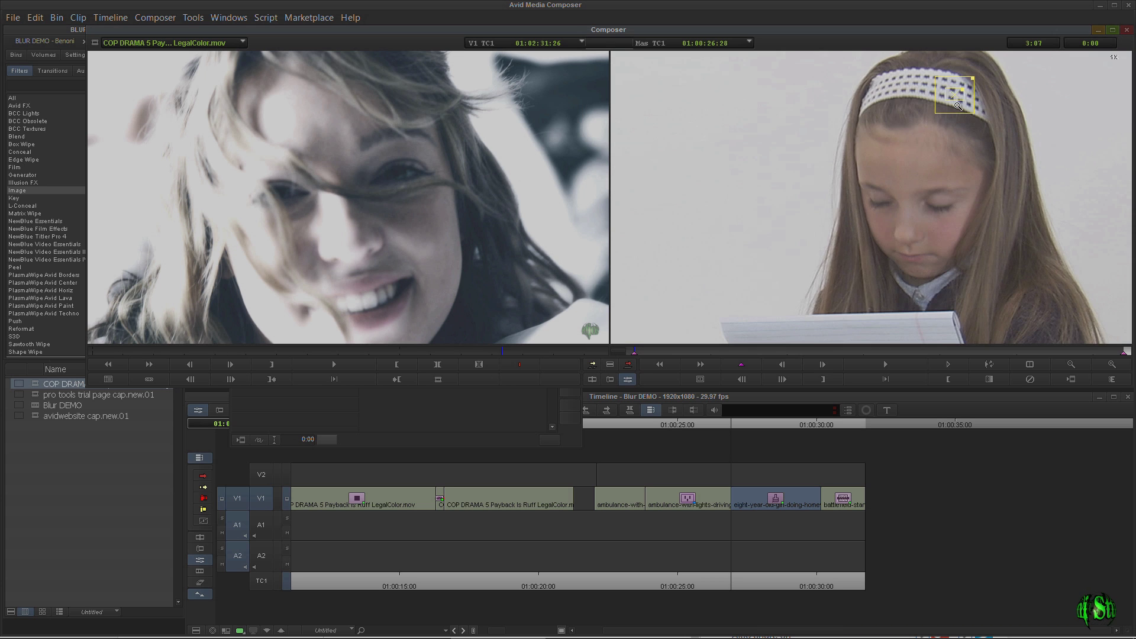
{"action": "left_click", "coordinate": [957, 105], "text": "ctrl+alt+shift"}
{"action": "left_click_drag", "start_coordinate": [794, 183], "coordinate": [734, 255]}
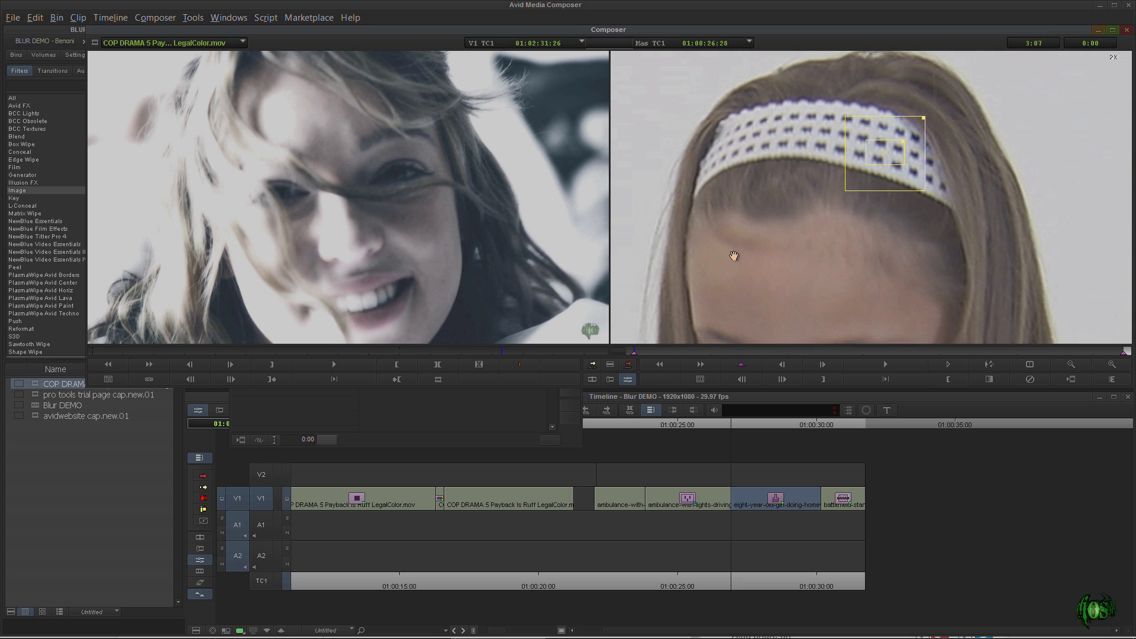
Bring the Effect Editor and its Tracking Window forward to check the tracker settings, and close the Tracking Window
{"action": "left_click", "coordinate": [470, 408]}
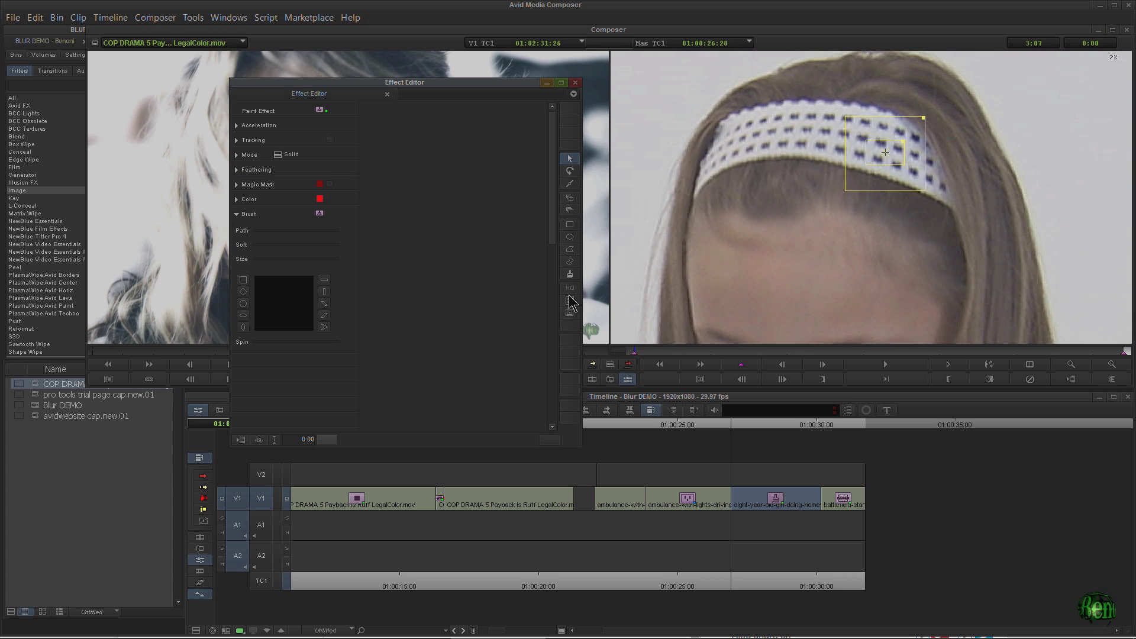
{"action": "left_click", "coordinate": [570, 300]}
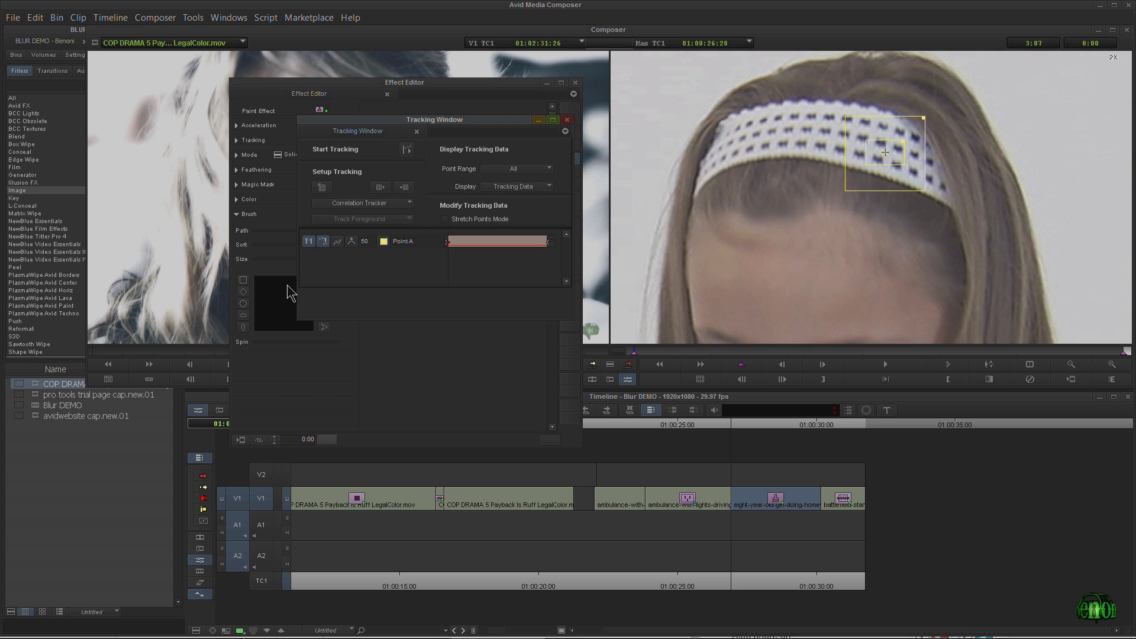
{"action": "left_click", "coordinate": [567, 120]}
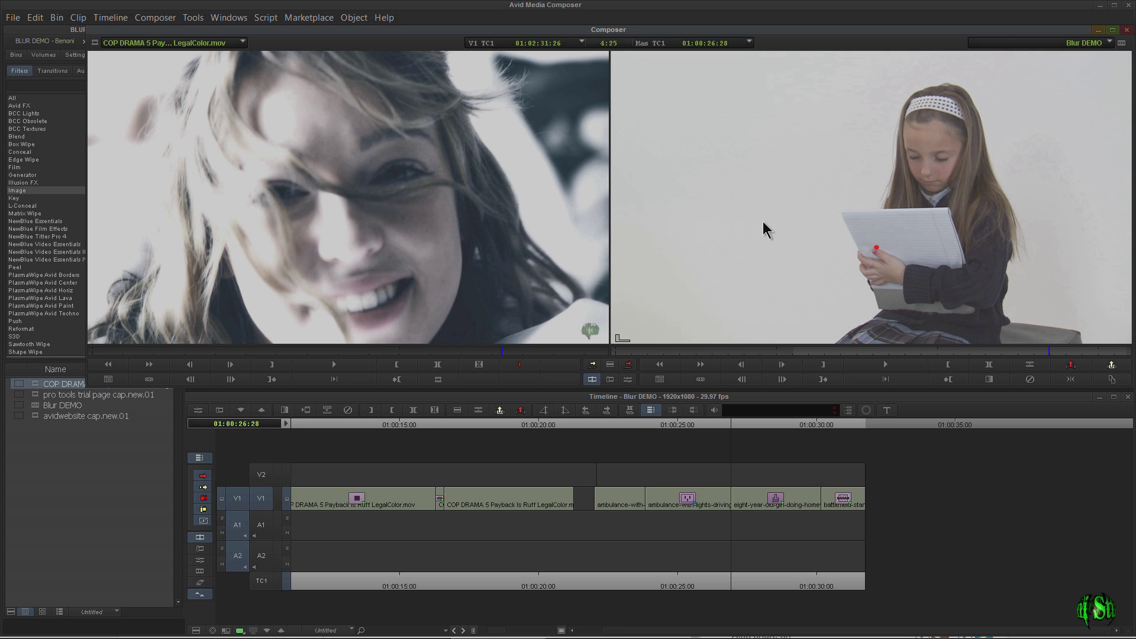
Re-enter effect mode on the schoolgirl clip with the headband magnified to 2X
{"action": "left_click", "coordinate": [627, 379]}
{"action": "key", "text": "ctrl+l"}
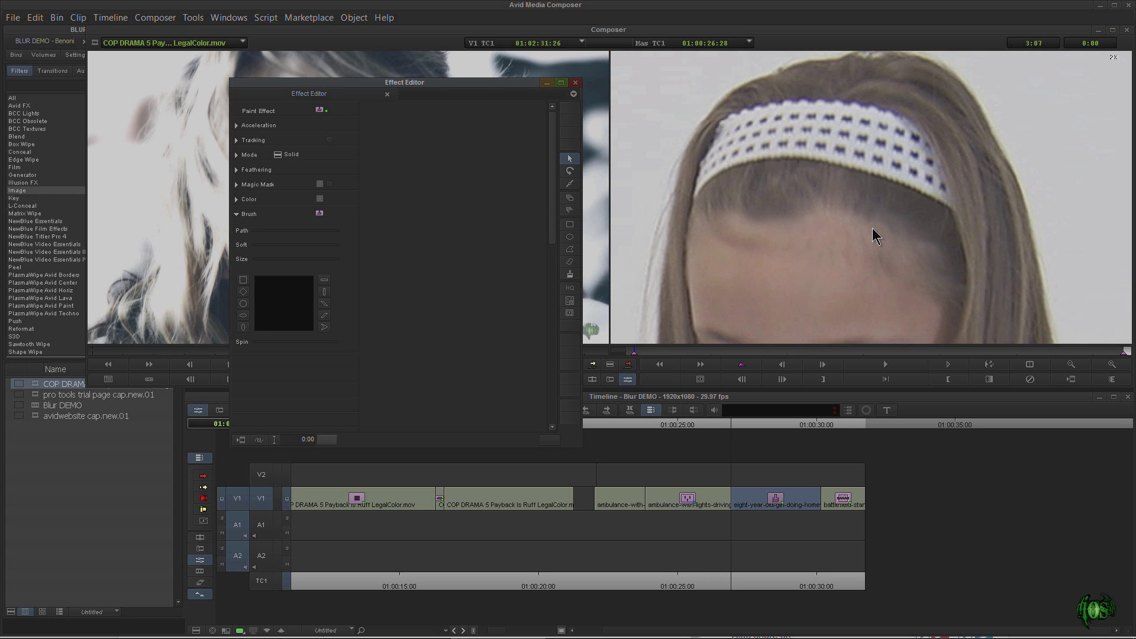